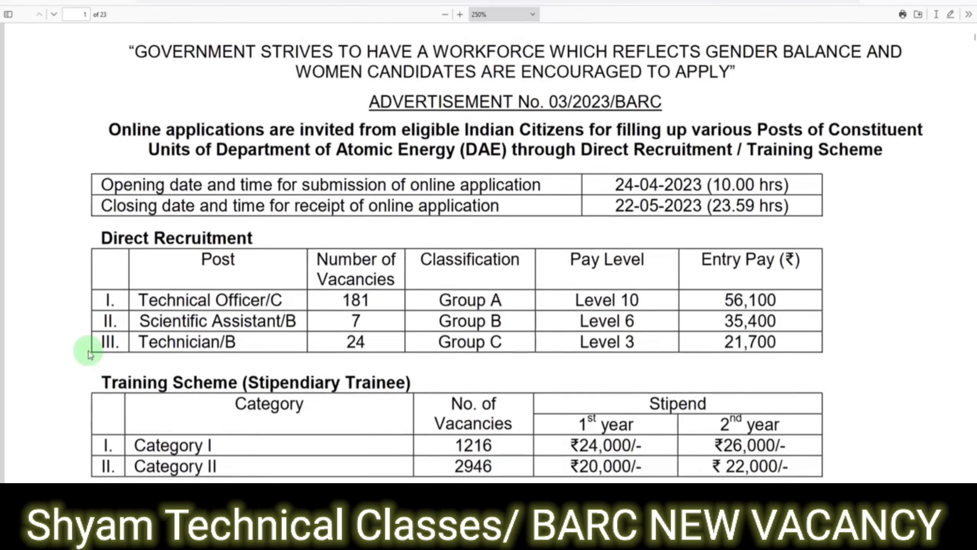
- Open the One Time Registration form and start the Applicant Name field
{"action": "scroll", "coordinate": [88, 351], "scroll_direction": "up", "scroll_amount": 1}
{"action": "scroll", "coordinate": [88, 351], "scroll_direction": "up", "scroll_amount": 2}
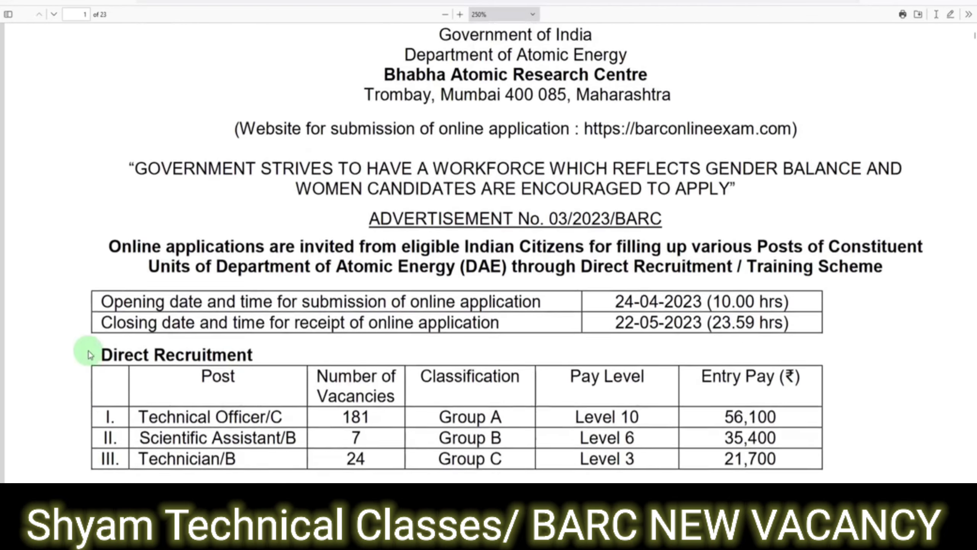
{"action": "scroll", "coordinate": [89, 350], "scroll_direction": "up", "scroll_amount": 2}
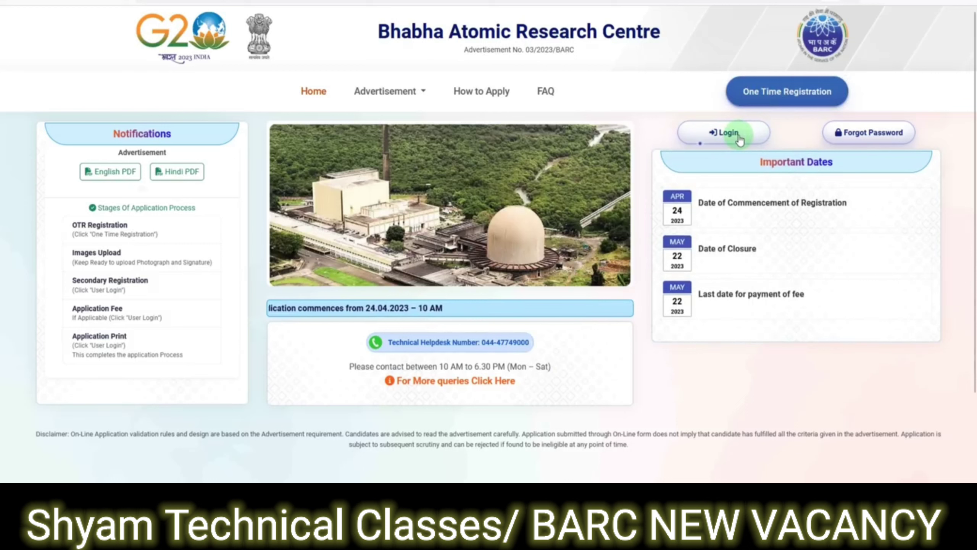
{"action": "left_click", "coordinate": [791, 104]}
{"action": "left_click", "coordinate": [368, 222]}
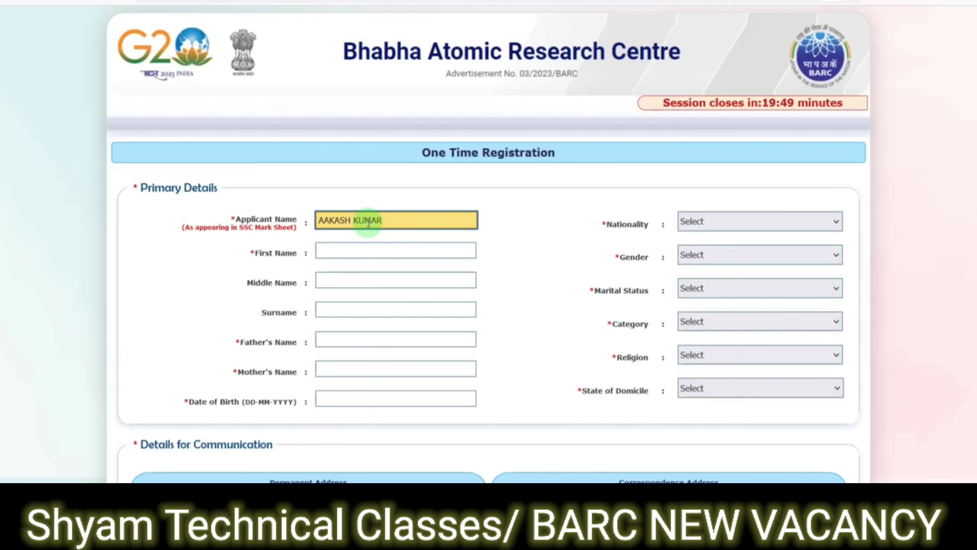
- Enter the applicant's first name, surname, father's name and mother's name
{"action": "left_click", "coordinate": [333, 246]}
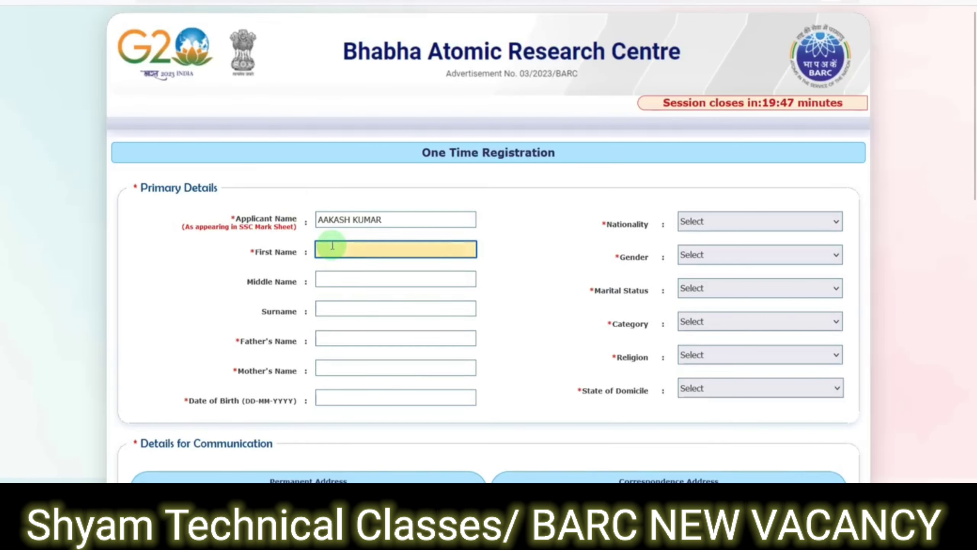
{"action": "key", "text": "Tab"}
{"action": "key", "text": "Tab"}
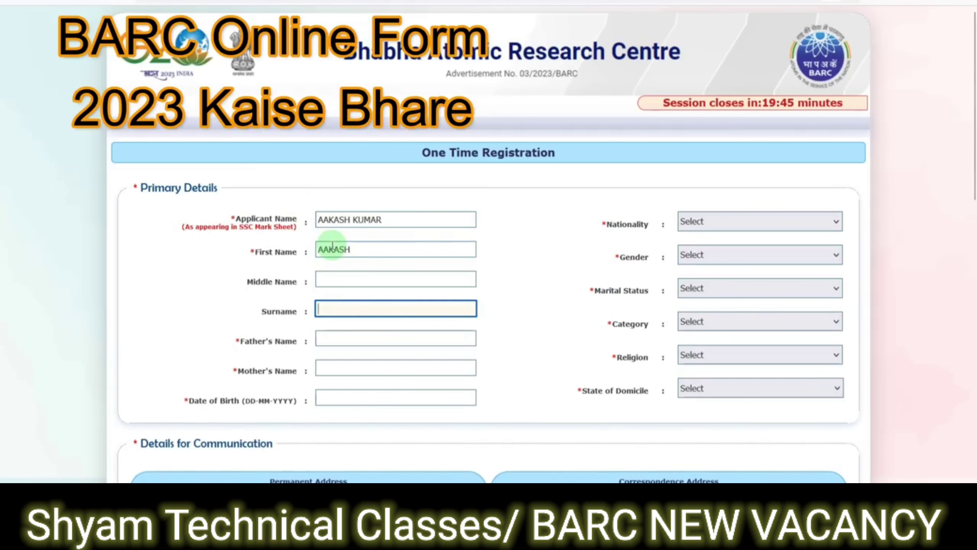
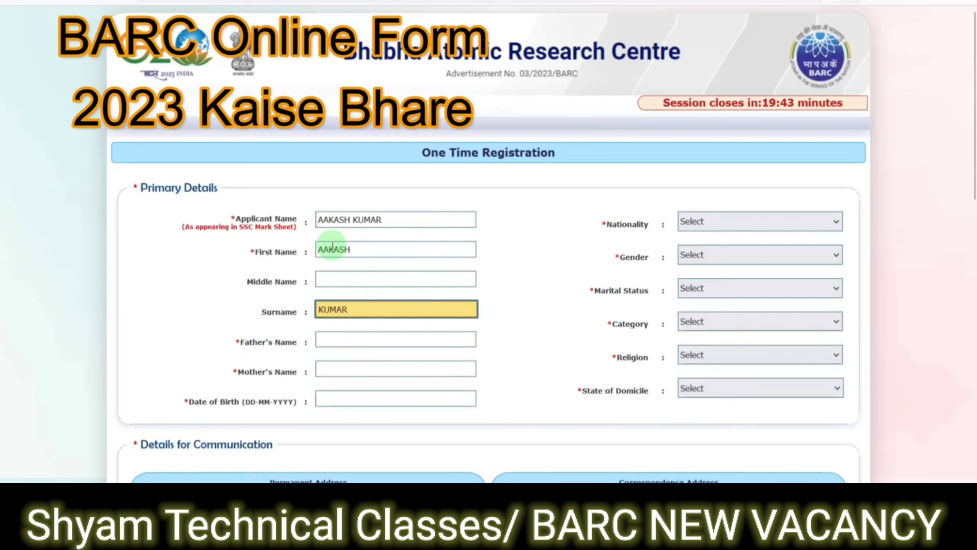
{"action": "key", "text": "Tab"}
{"action": "type", "text": "RA"}
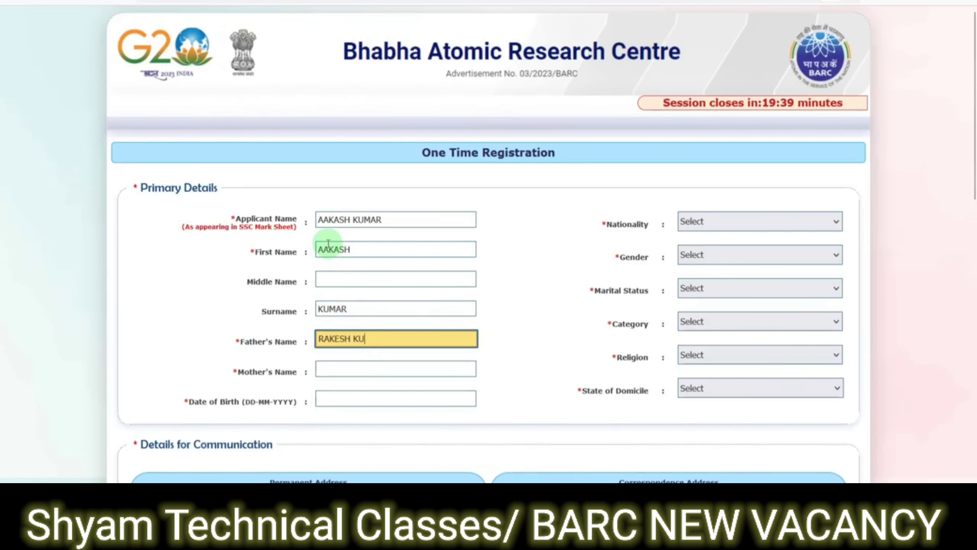
{"action": "key", "text": "Tab"}
{"action": "type", "text": "REEN"}
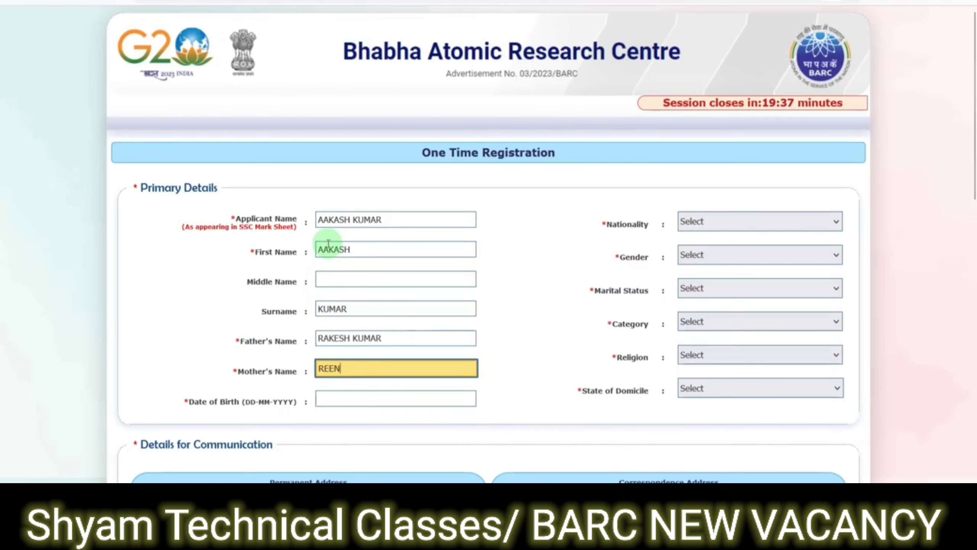
{"action": "left_click", "coordinate": [362, 399]}
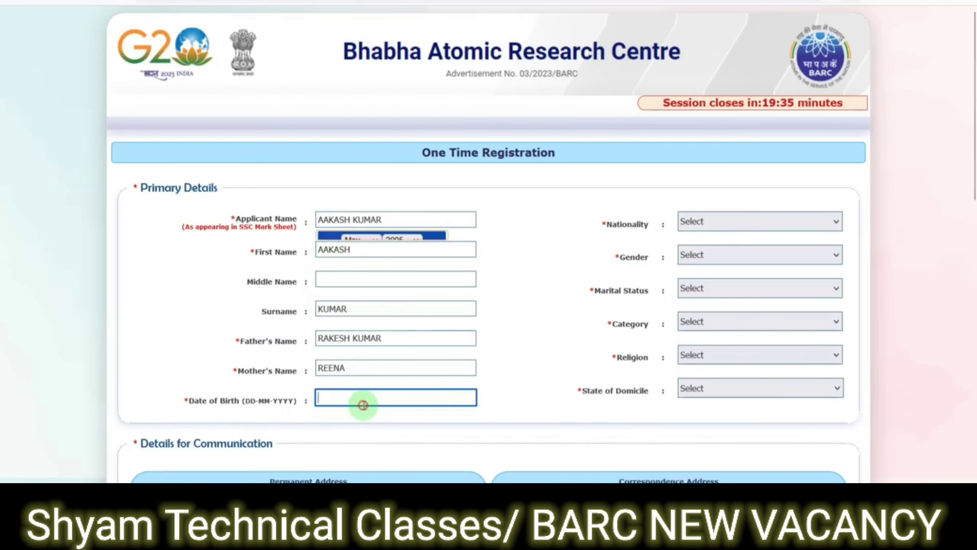
{"action": "left_click", "coordinate": [395, 250]}
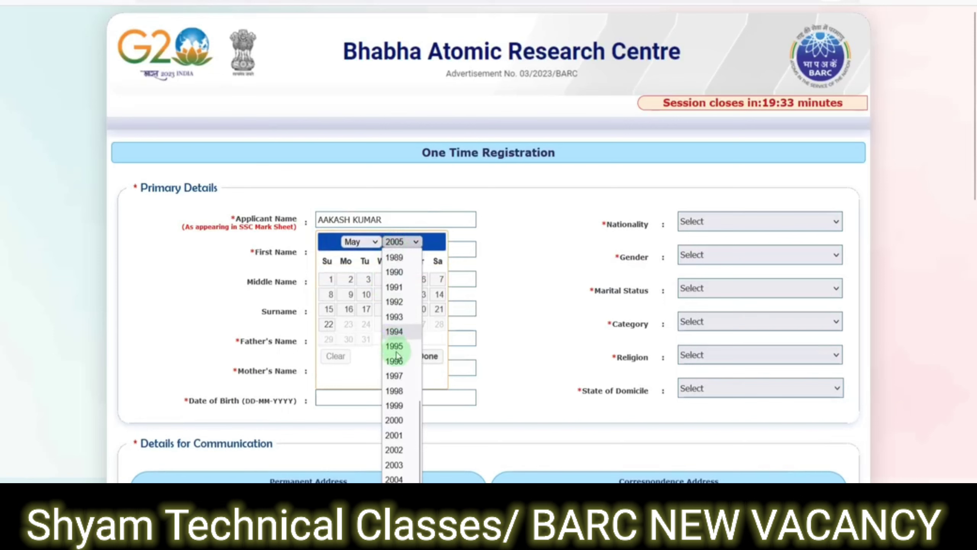
{"action": "left_click", "coordinate": [395, 414]}
{"action": "left_click", "coordinate": [402, 323]}
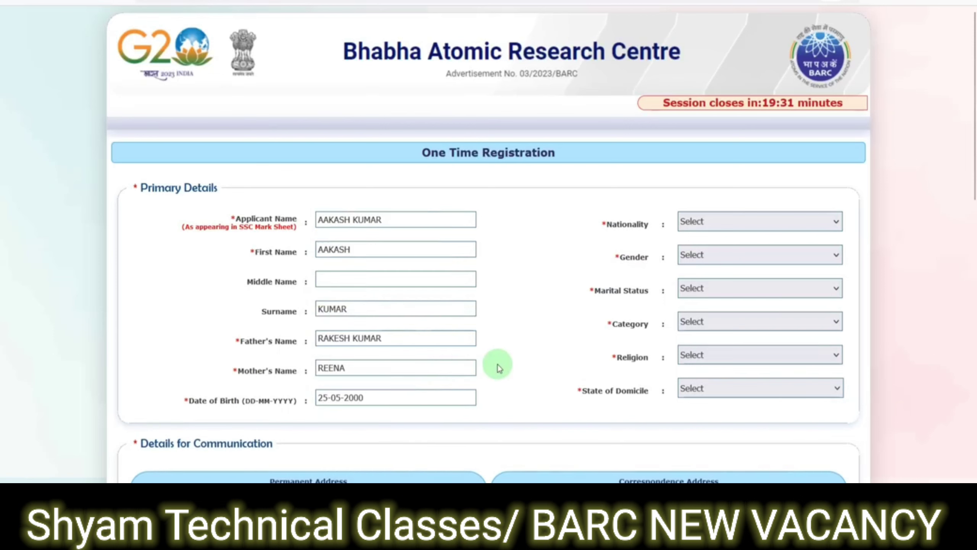
- Set nationality INDIAN, gender MALE, marital status SINGLE and category SC
{"action": "left_click", "coordinate": [718, 227]}
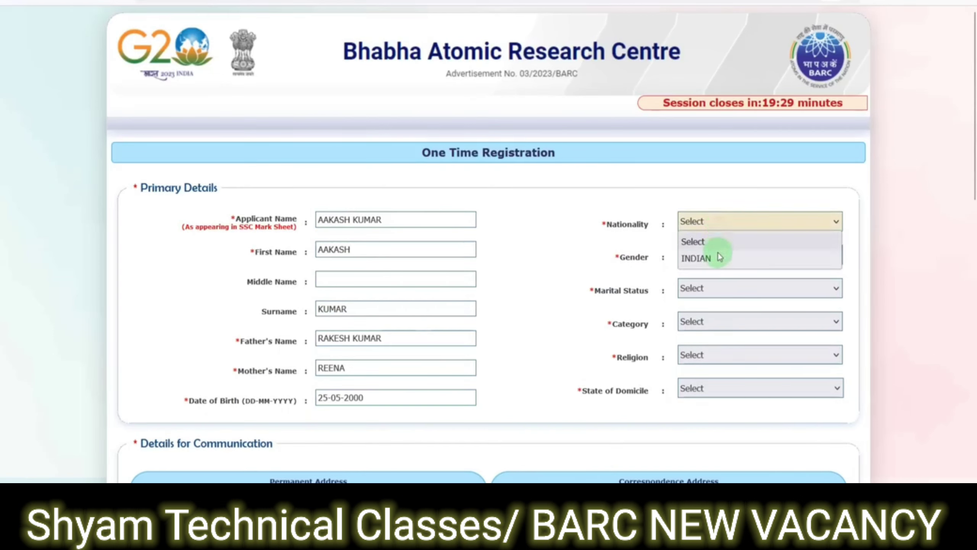
{"action": "left_click", "coordinate": [718, 254]}
{"action": "left_click", "coordinate": [820, 264]}
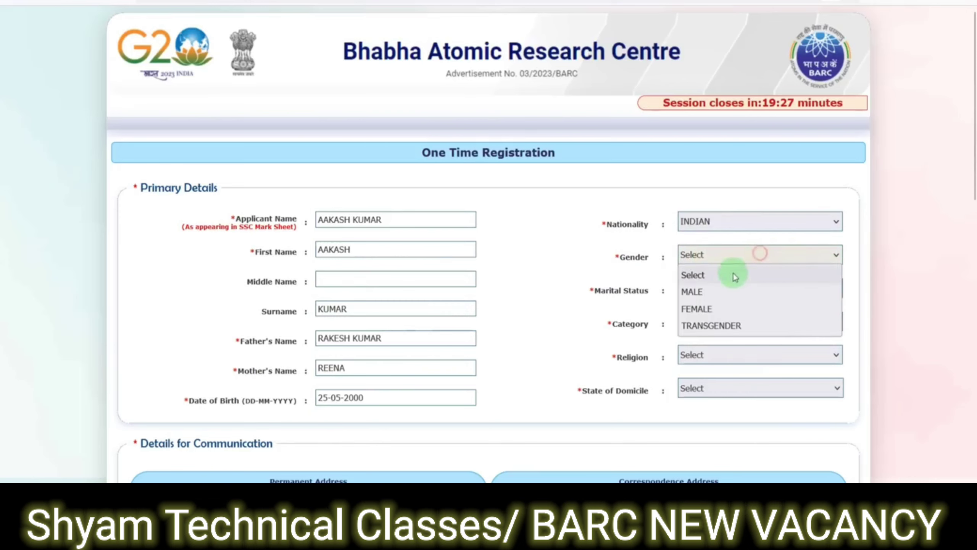
{"action": "left_click", "coordinate": [719, 293]}
{"action": "left_click", "coordinate": [724, 291]}
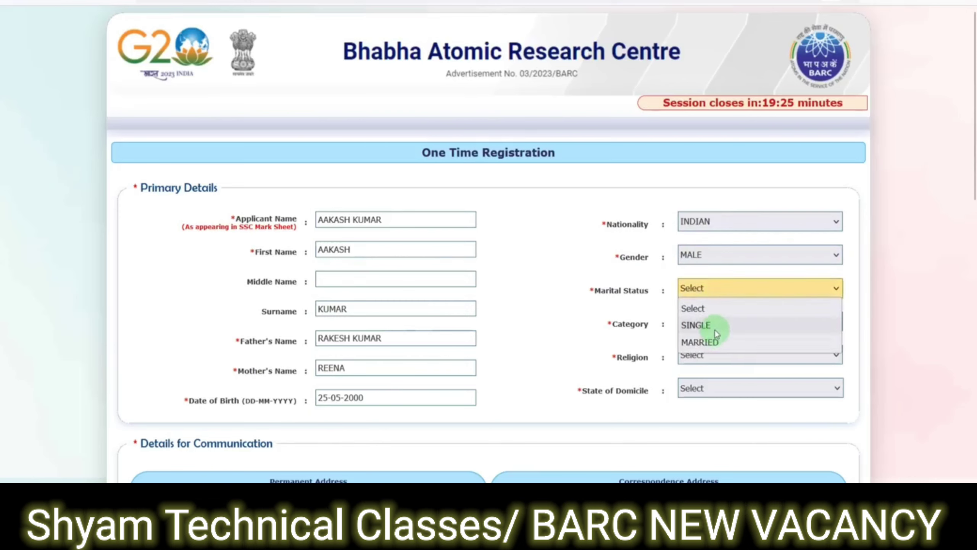
{"action": "left_click", "coordinate": [717, 324]}
{"action": "left_click", "coordinate": [717, 326]}
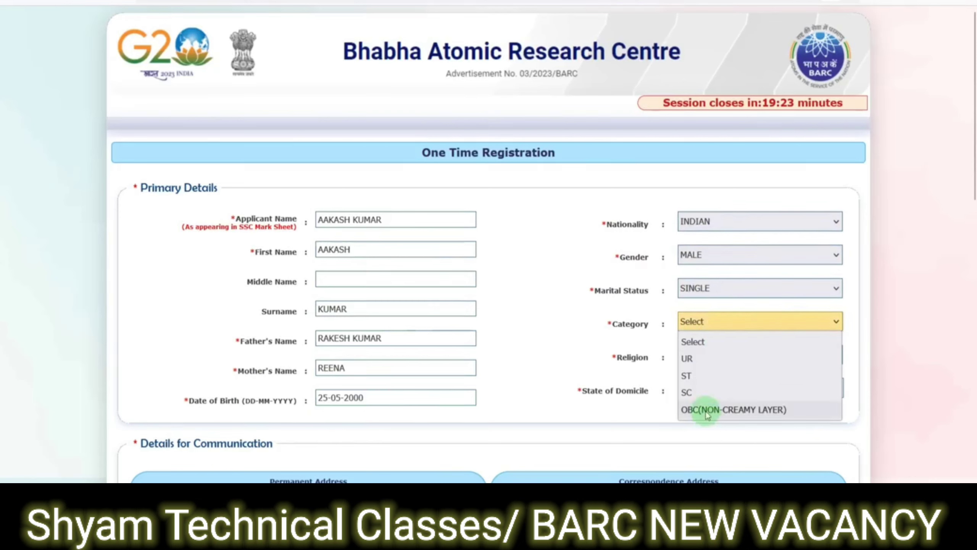
{"action": "left_click", "coordinate": [709, 392]}
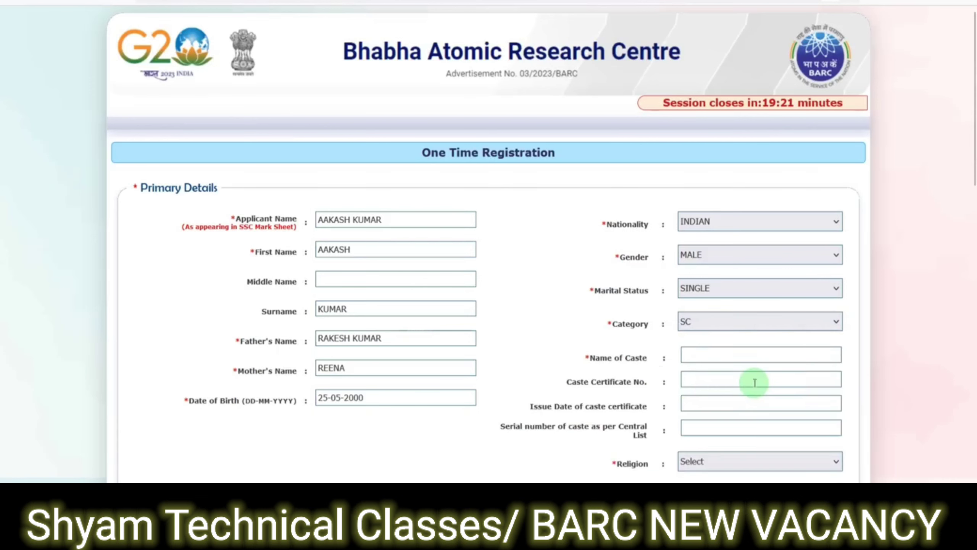
- Try categories UR and OBC(NON-CREAMY LAYER), then settle back on SC and start the caste name
{"action": "scroll", "coordinate": [754, 380], "scroll_direction": "down", "scroll_amount": 2}
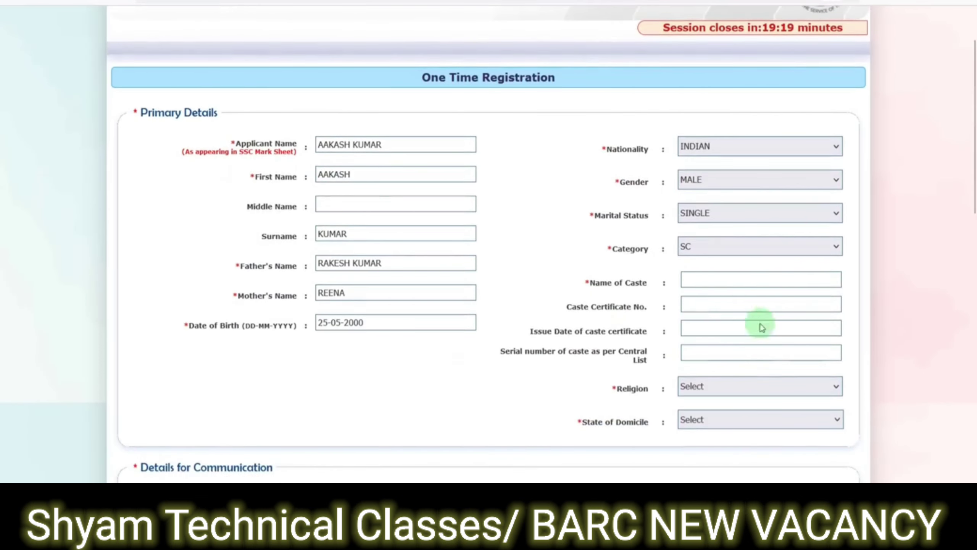
{"action": "left_click", "coordinate": [712, 248]}
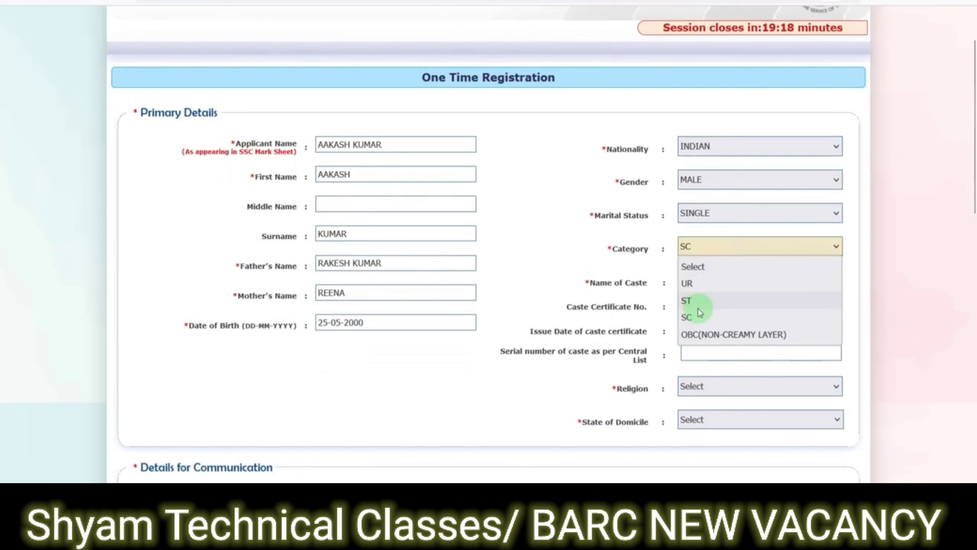
{"action": "left_click", "coordinate": [693, 283]}
{"action": "left_click", "coordinate": [742, 246]}
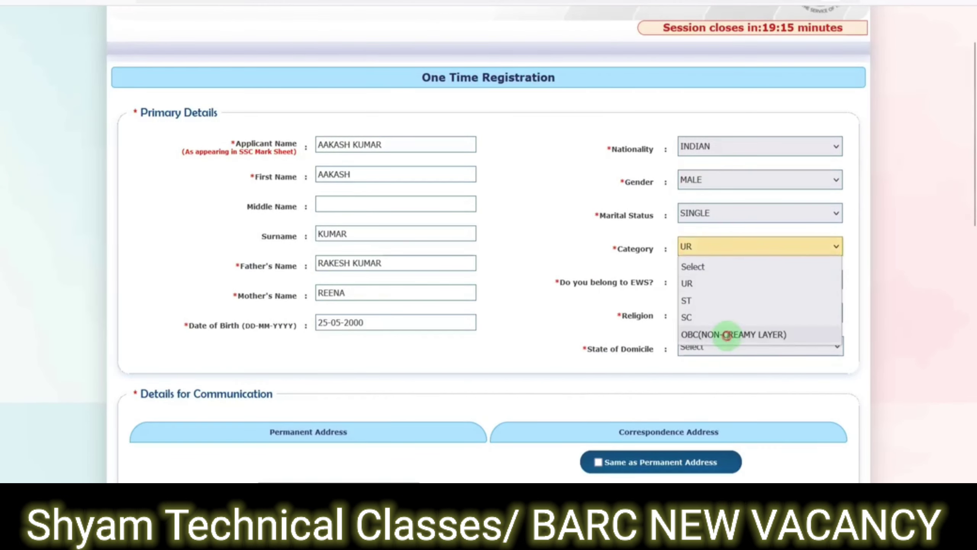
{"action": "left_click", "coordinate": [721, 334]}
{"action": "left_click", "coordinate": [693, 280]}
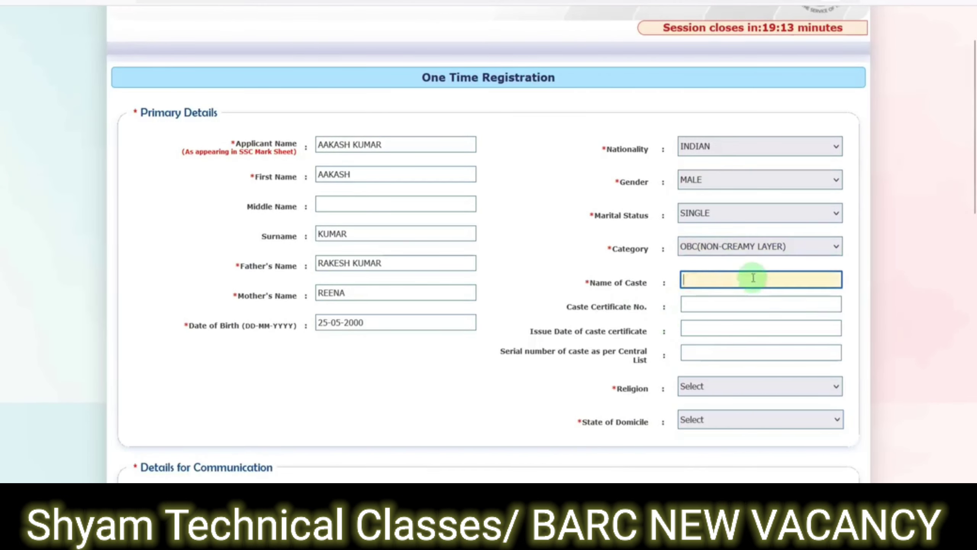
{"action": "left_click", "coordinate": [714, 247]}
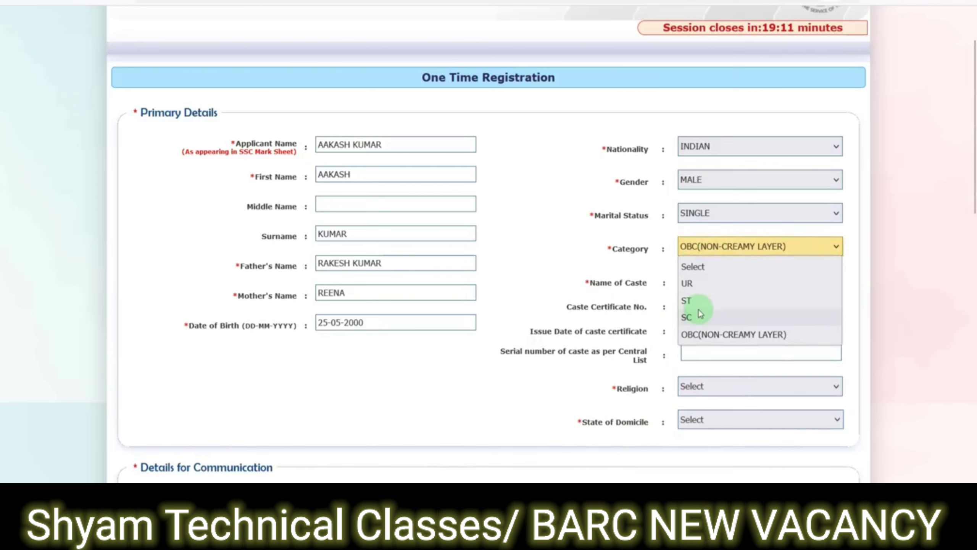
{"action": "left_click", "coordinate": [693, 301]}
{"action": "left_click", "coordinate": [731, 283]}
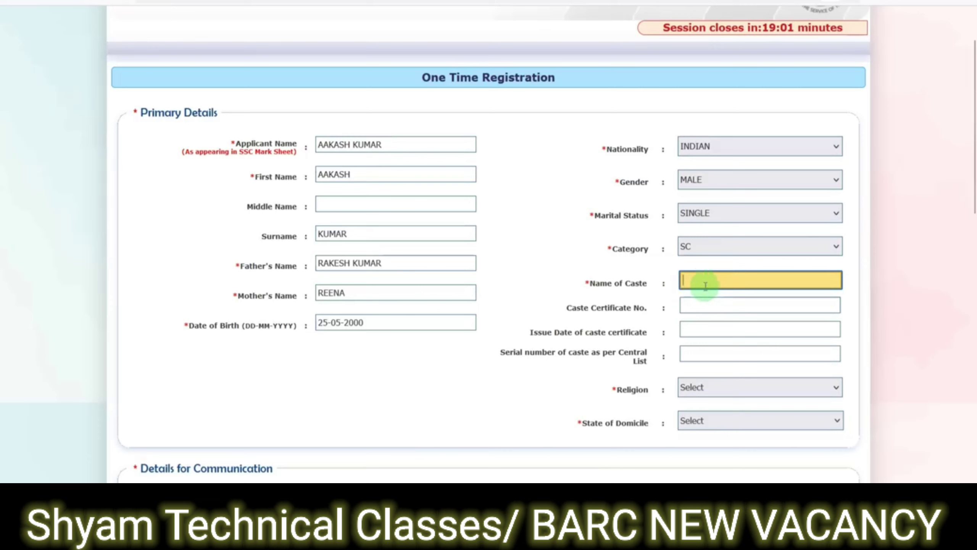
- Fill the caste certificate number, issue date 01-04-2023 and caste serial number
{"action": "left_click", "coordinate": [700, 306]}
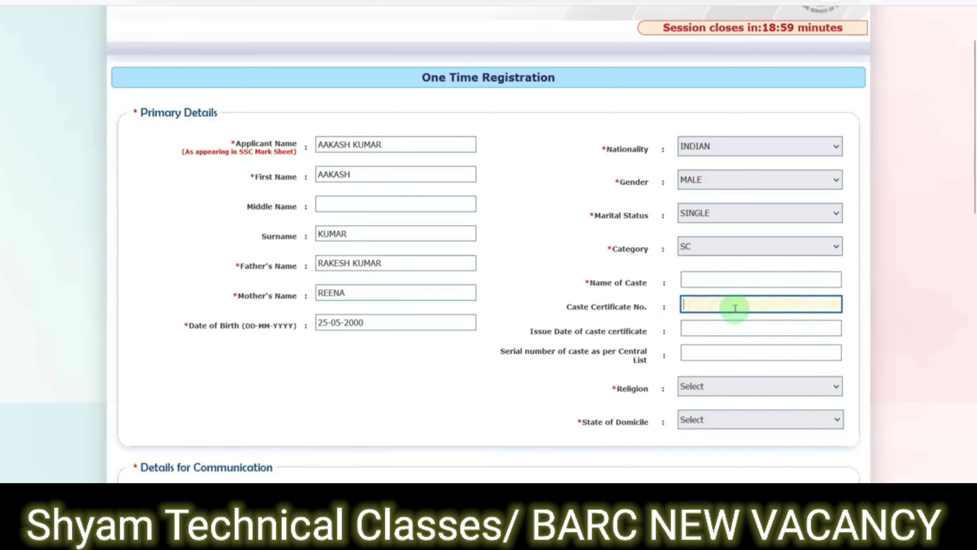
{"action": "left_click", "coordinate": [702, 329]}
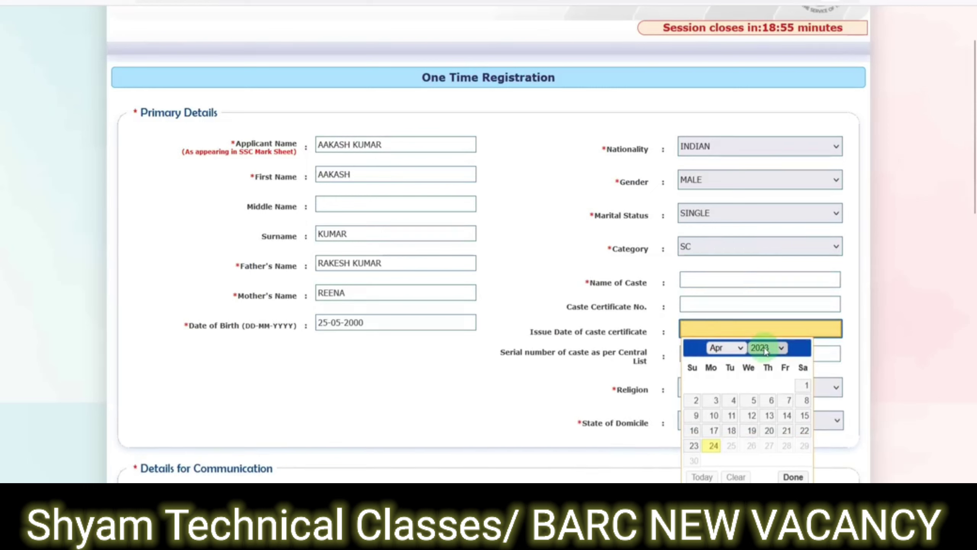
{"action": "left_click", "coordinate": [806, 384]}
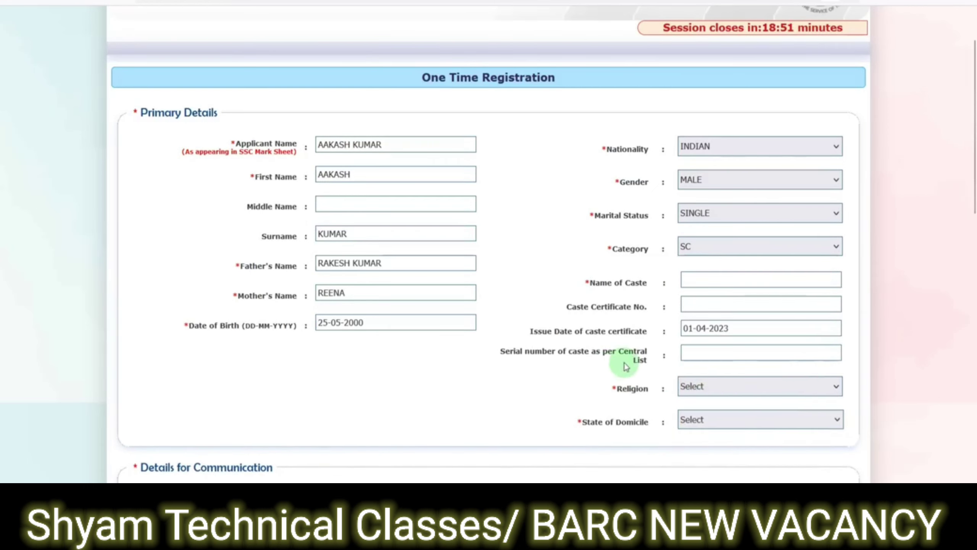
{"action": "left_click", "coordinate": [694, 353]}
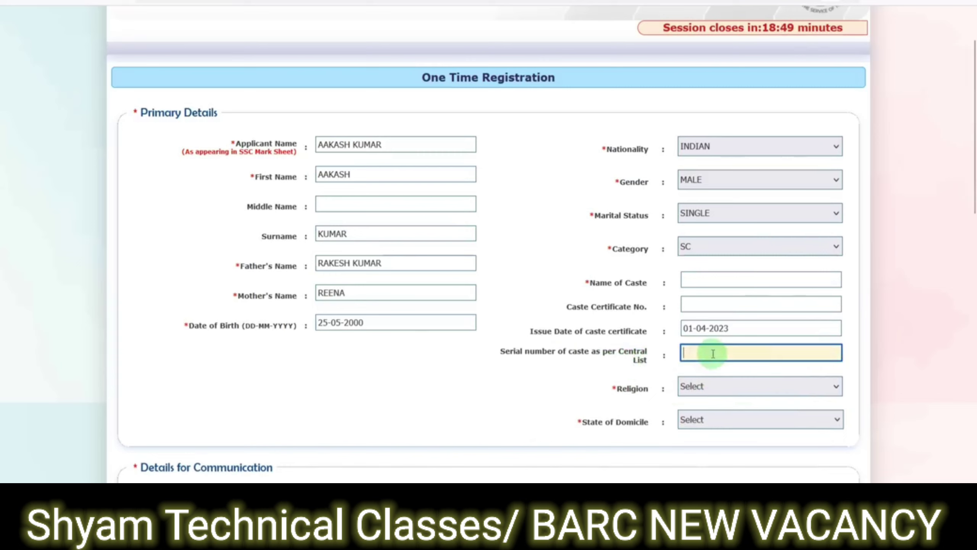
{"action": "left_click_drag", "start_coordinate": [524, 351], "coordinate": [633, 355]}
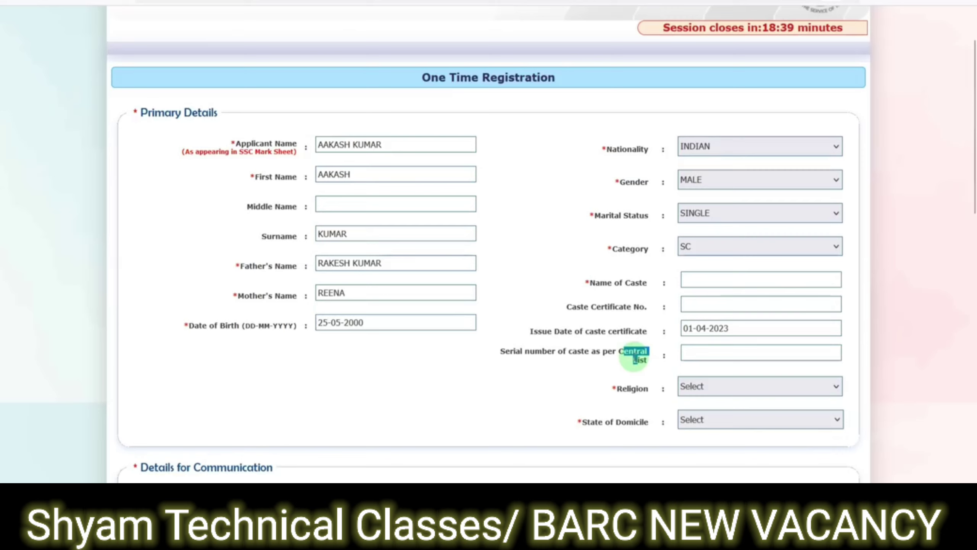
{"action": "left_click", "coordinate": [691, 358]}
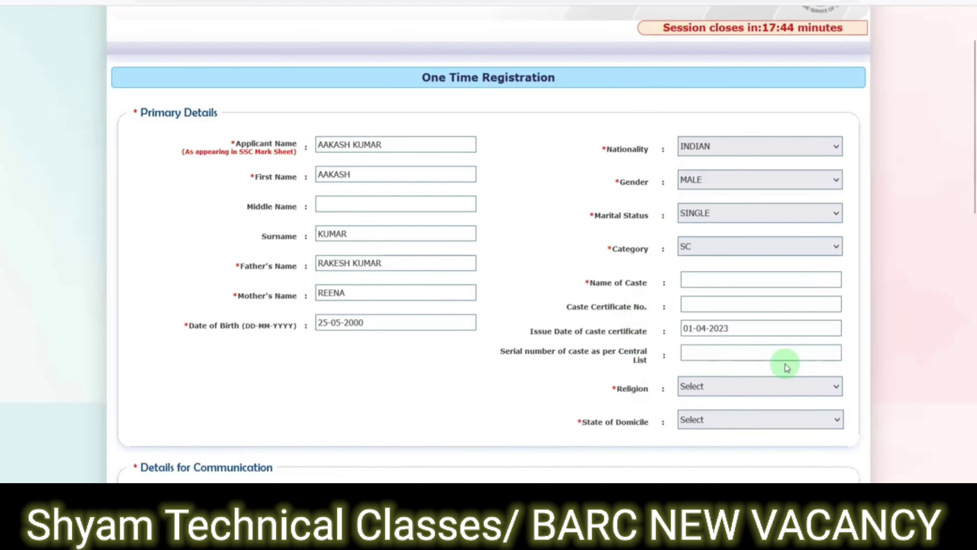
- Set religion to HINDU and state of domicile to RAJASTHAN
{"action": "scroll", "coordinate": [780, 364], "scroll_direction": "down", "scroll_amount": 2}
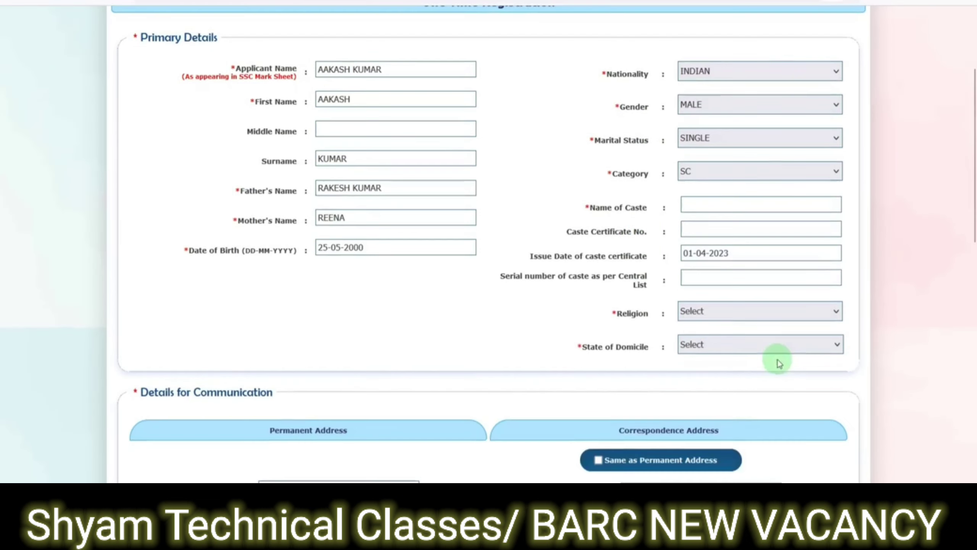
{"action": "left_click", "coordinate": [702, 318]}
{"action": "left_click", "coordinate": [697, 363]}
{"action": "left_click", "coordinate": [697, 353]}
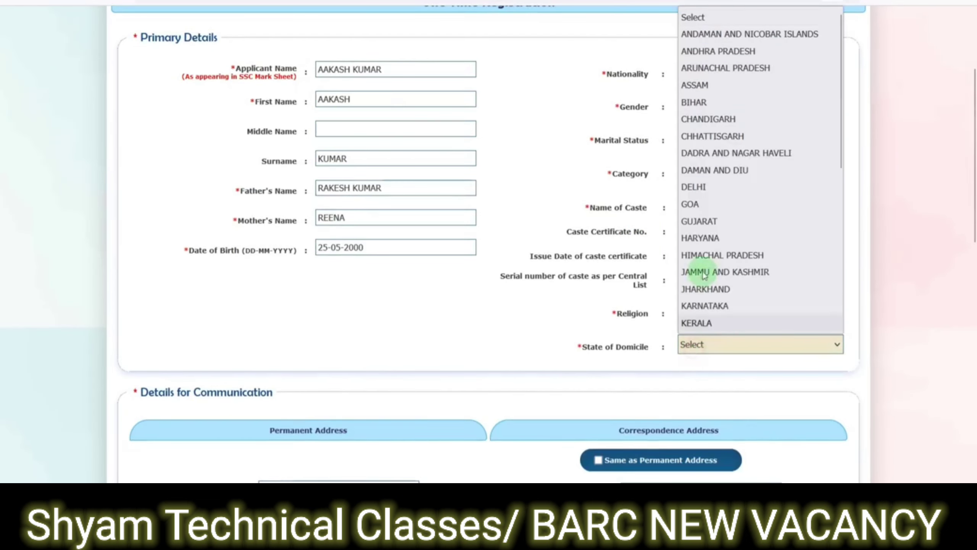
{"action": "scroll", "coordinate": [720, 270], "scroll_direction": "down", "scroll_amount": 5}
{"action": "left_click", "coordinate": [723, 204]}
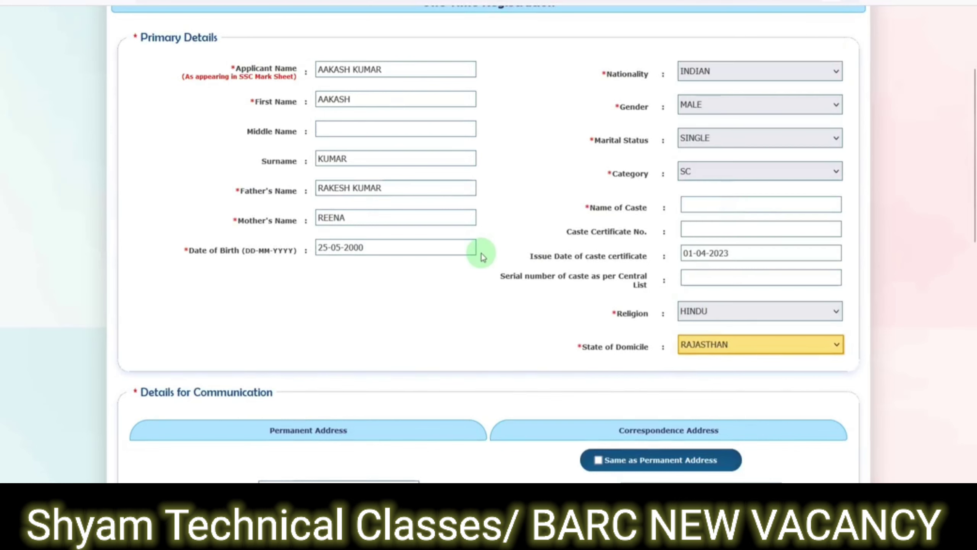
{"action": "scroll", "coordinate": [448, 262], "scroll_direction": "down", "scroll_amount": 8}
{"action": "left_click", "coordinate": [325, 193]}
- Fill in the permanent address line, city/village, district and pin code
{"action": "type", "text": "78"}
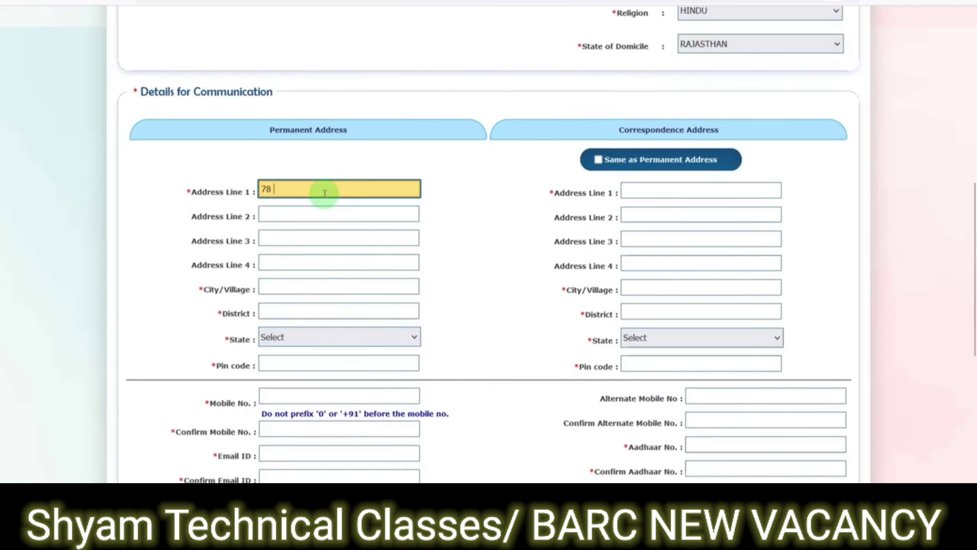
{"action": "key", "text": "Tab"}
{"action": "key", "text": "Tab"}
{"action": "key", "text": "Tab"}
{"action": "key", "text": "Tab"}
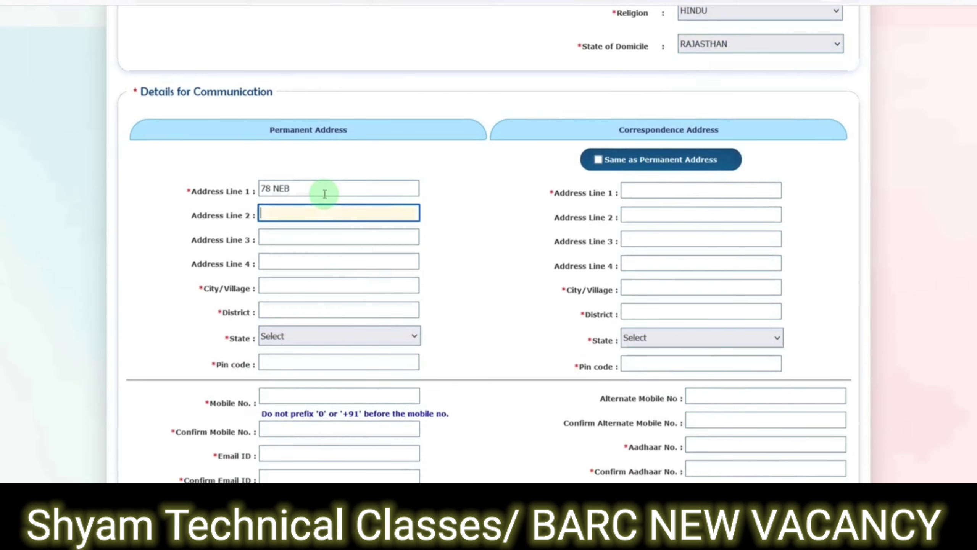
{"action": "type", "text": "ALK"}
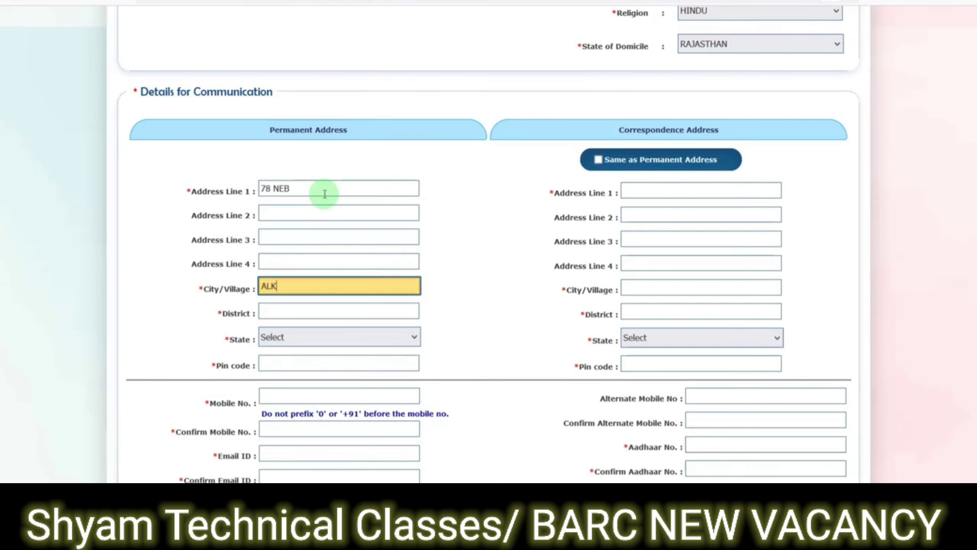
{"action": "type", "text": "AR"}
{"action": "key", "text": "Tab"}
{"action": "type", "text": "ALWAR"}
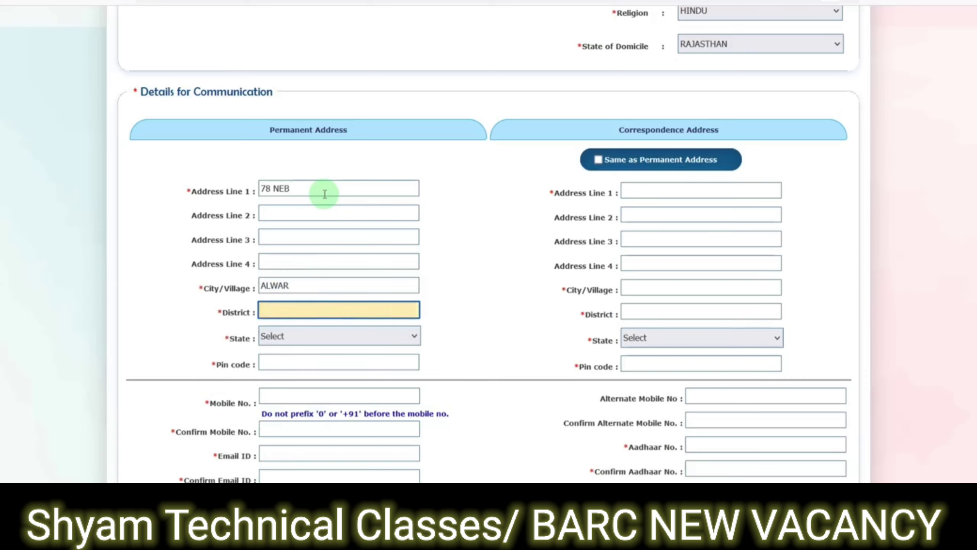
{"action": "key", "text": "Tab"}
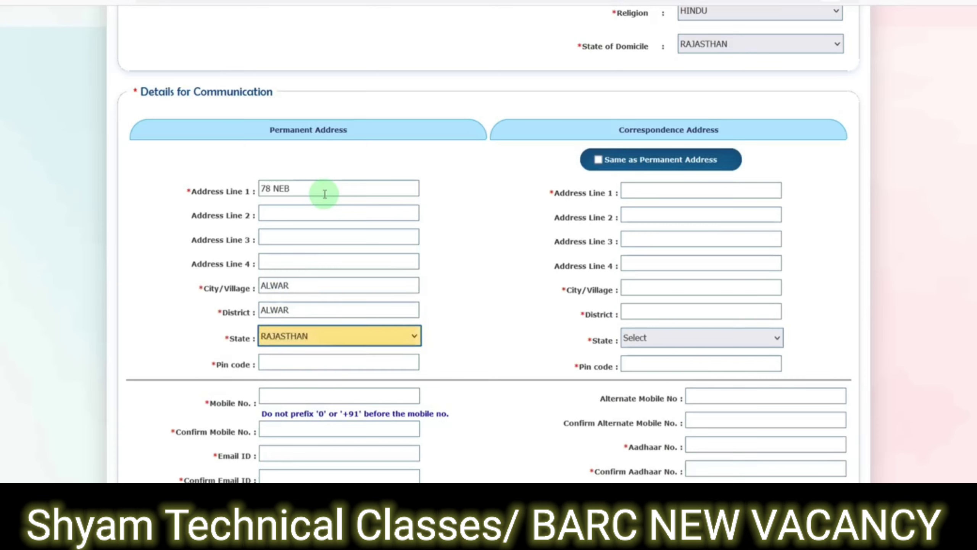
{"action": "key", "text": "Tab"}
{"action": "type", "text": "30100"}
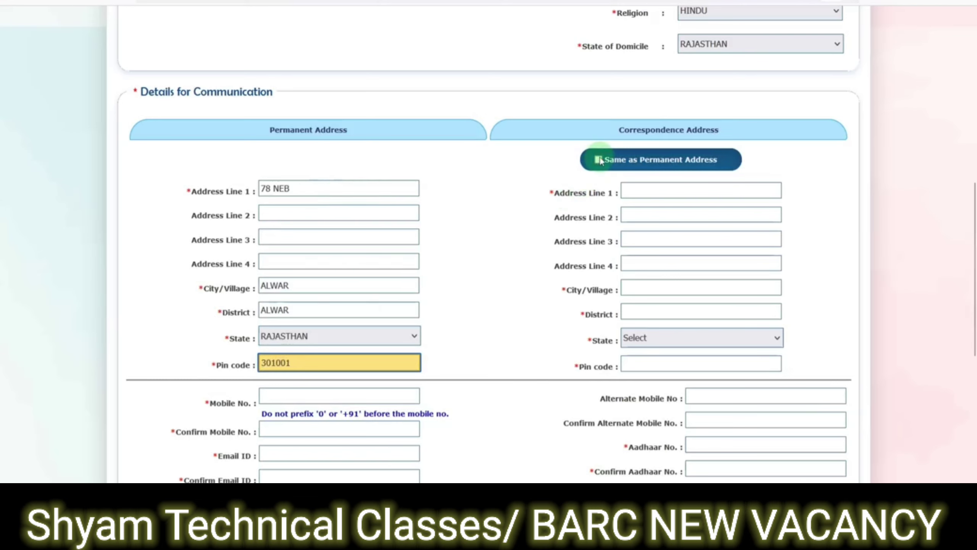
- Tick 'Same as Permanent Address' and visit the Aadhaar number and confirmation fields
{"action": "left_click", "coordinate": [598, 159]}
{"action": "scroll", "coordinate": [526, 210], "scroll_direction": "down", "scroll_amount": 3}
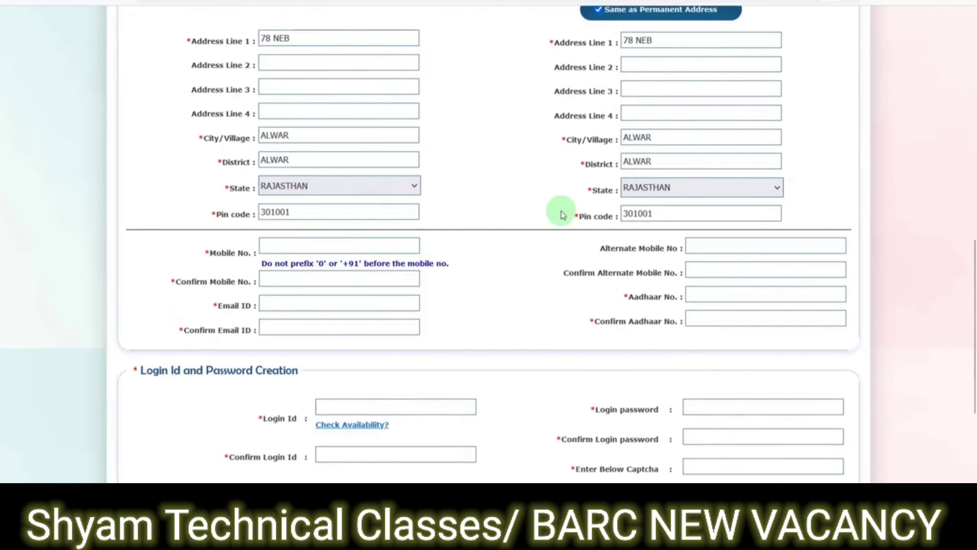
{"action": "scroll", "coordinate": [500, 227], "scroll_direction": "down", "scroll_amount": 2}
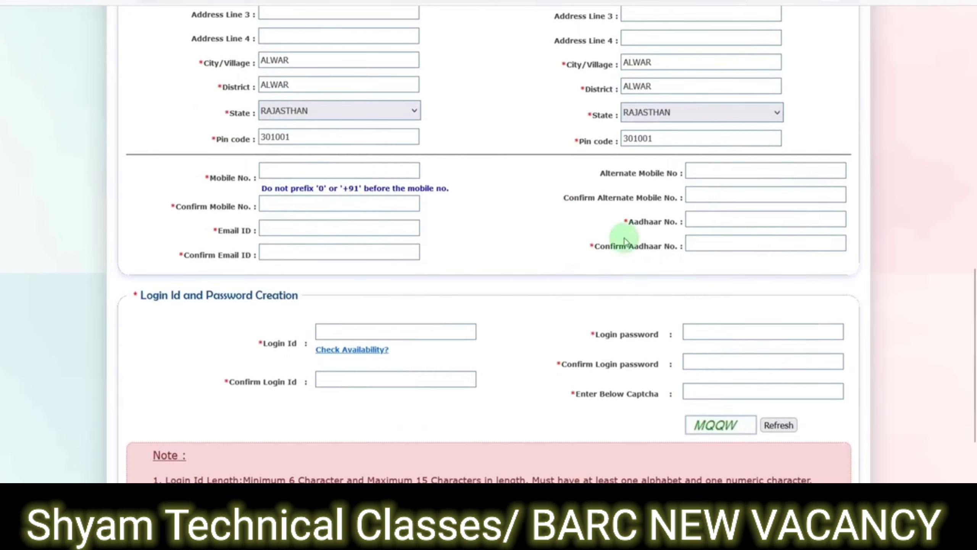
{"action": "left_click", "coordinate": [689, 220]}
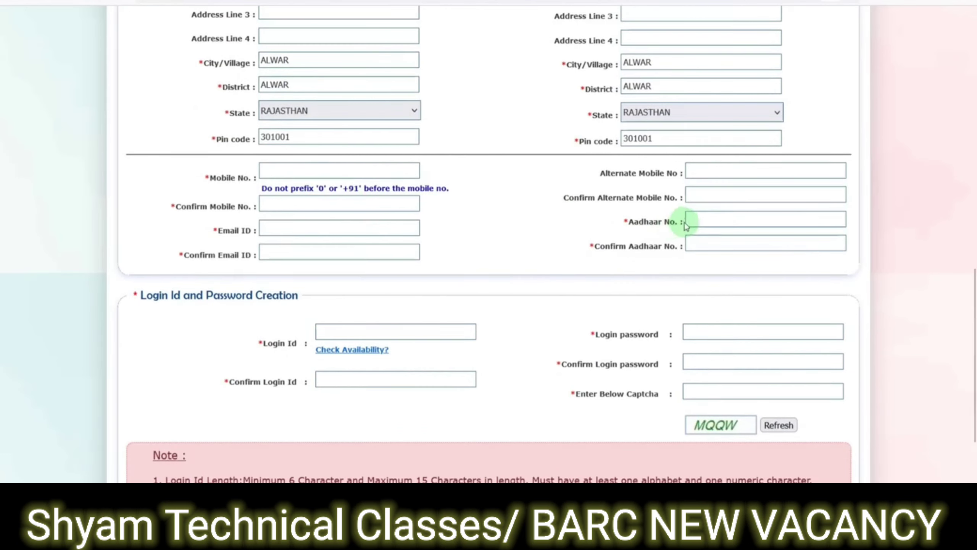
{"action": "left_click", "coordinate": [719, 246]}
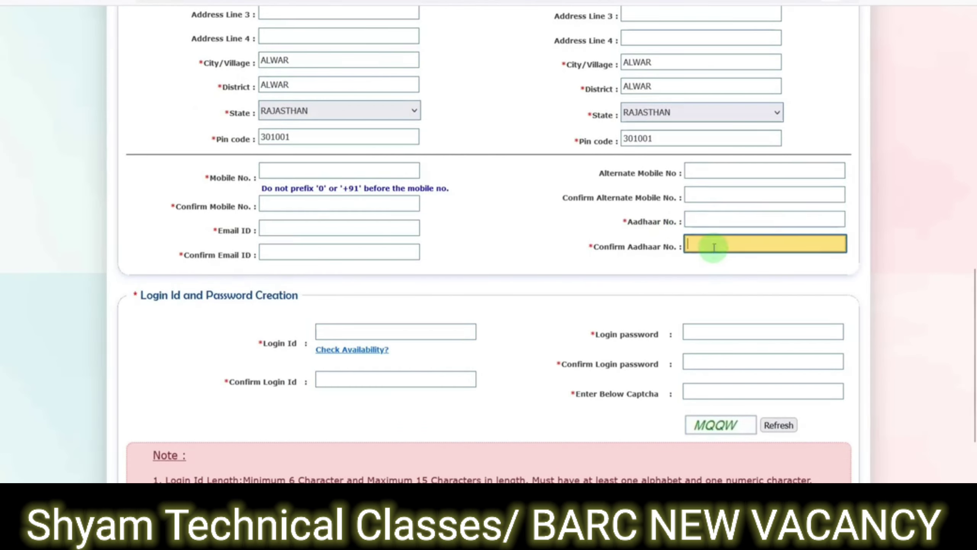
{"action": "scroll", "coordinate": [331, 261], "scroll_direction": "down", "scroll_amount": 2}
{"action": "left_click", "coordinate": [339, 262]}
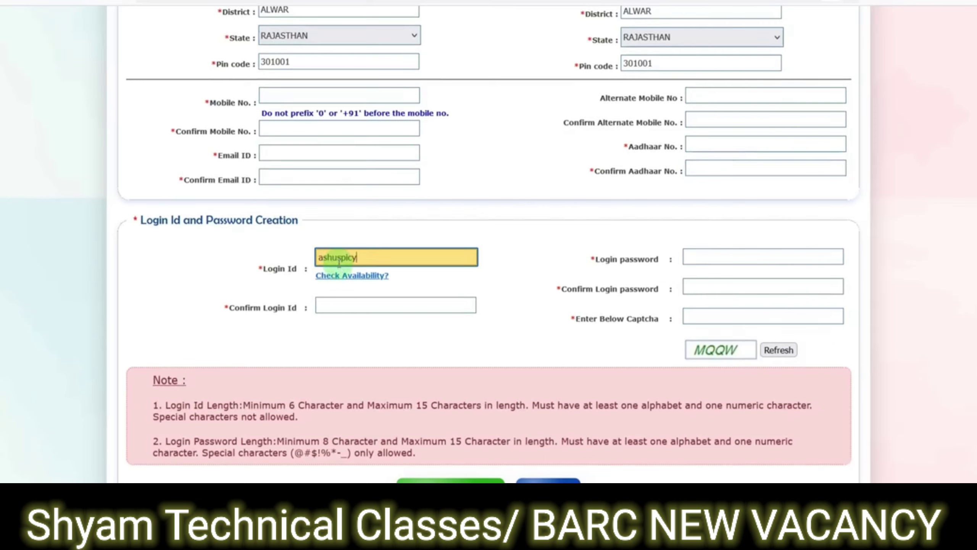
- Replace the unavailable login ID with a new one, recheck availability and confirm it
{"action": "left_click", "coordinate": [357, 276]}
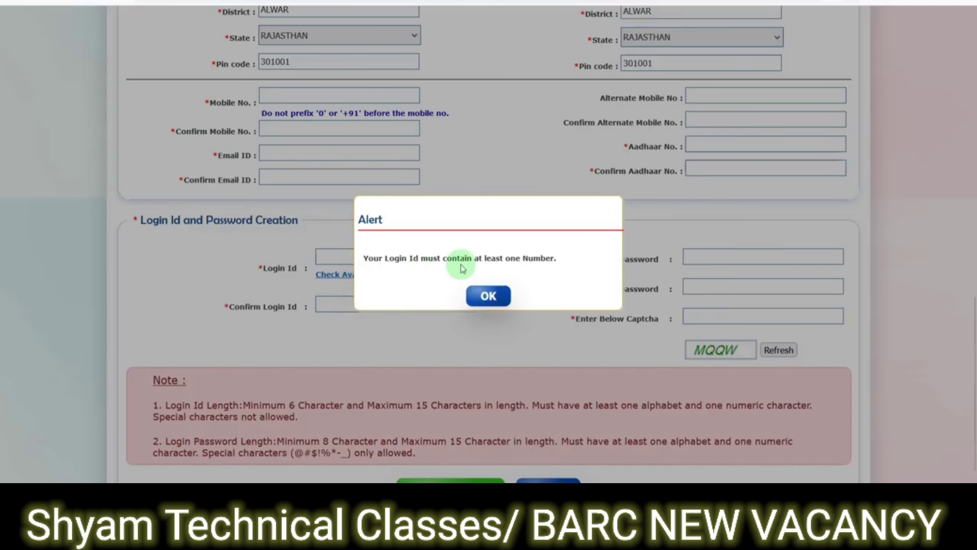
{"action": "left_click", "coordinate": [486, 296]}
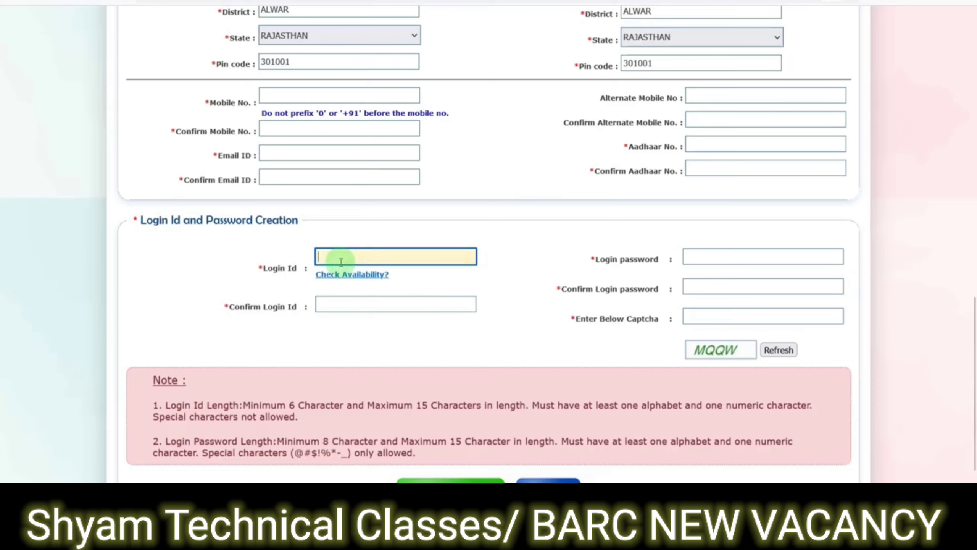
{"action": "type", "text": "ashu789"}
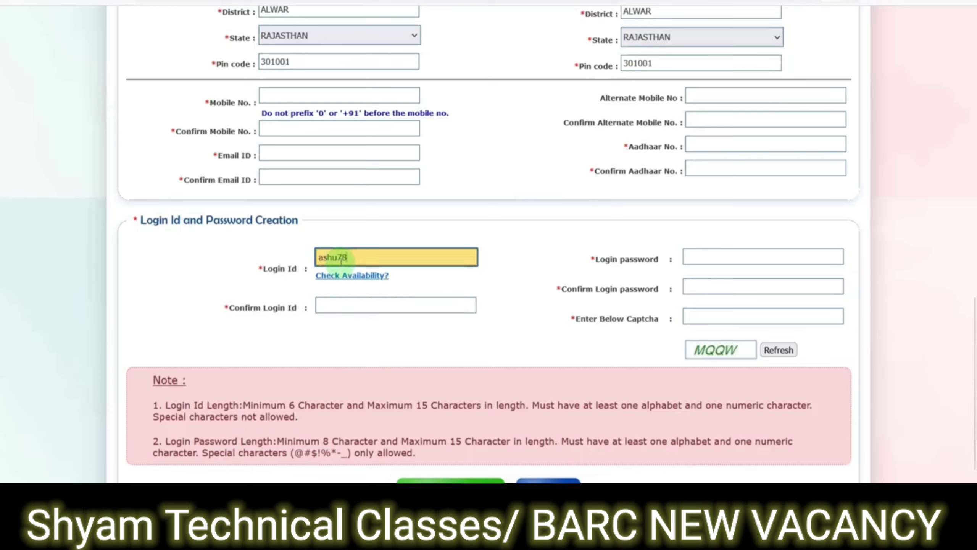
{"action": "left_click", "coordinate": [378, 276]}
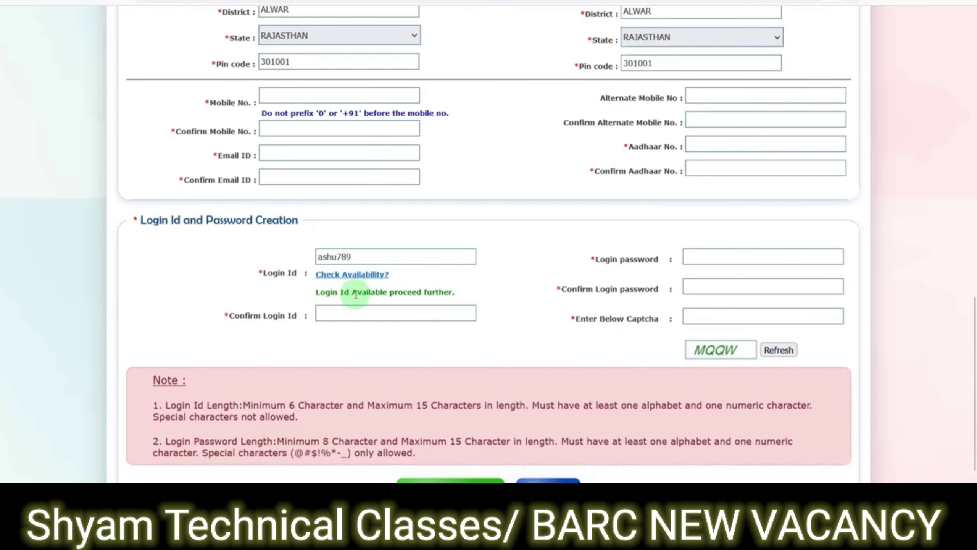
{"action": "left_click", "coordinate": [367, 313]}
{"action": "type", "text": "ashu789"}
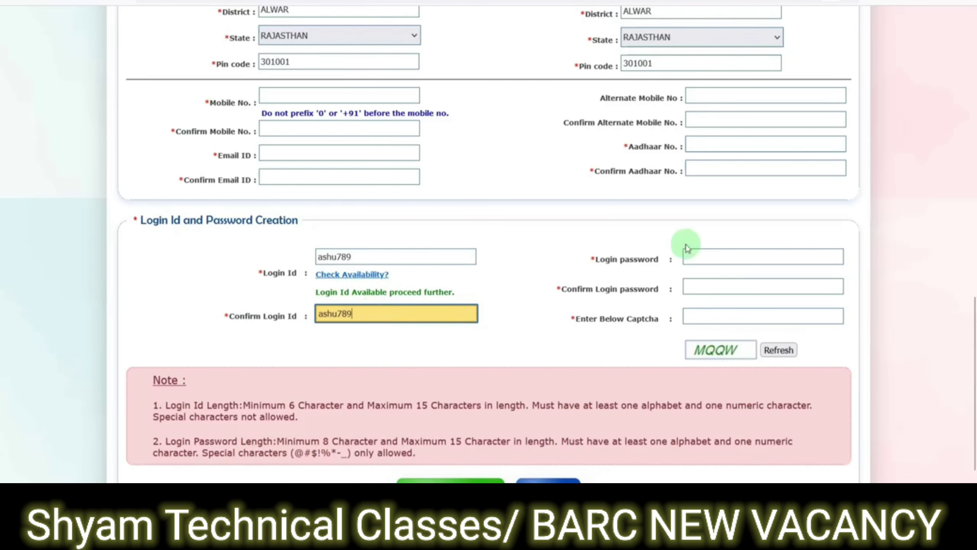
- Enter a password, dismiss the length warning, and re-enter it after reading the password rules
{"action": "left_click", "coordinate": [731, 252]}
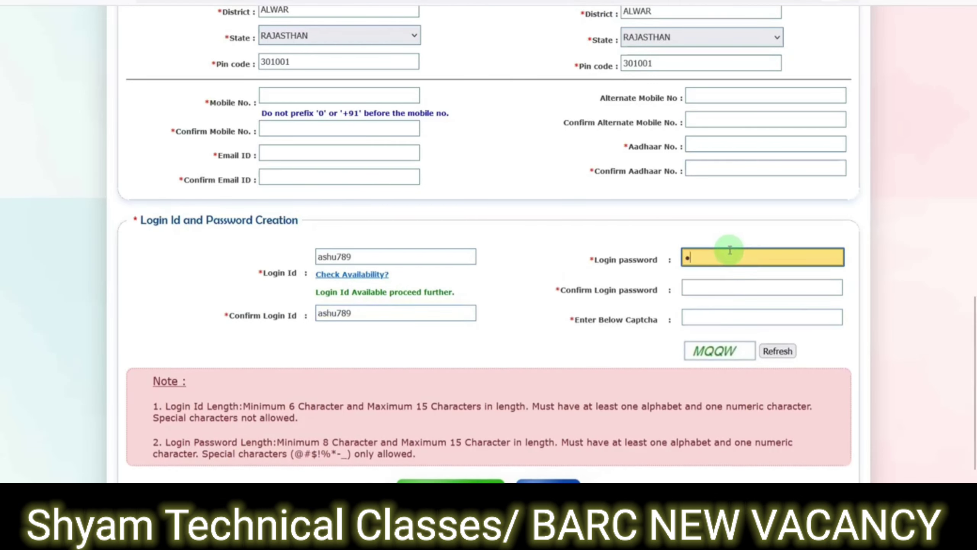
{"action": "left_click", "coordinate": [731, 286]}
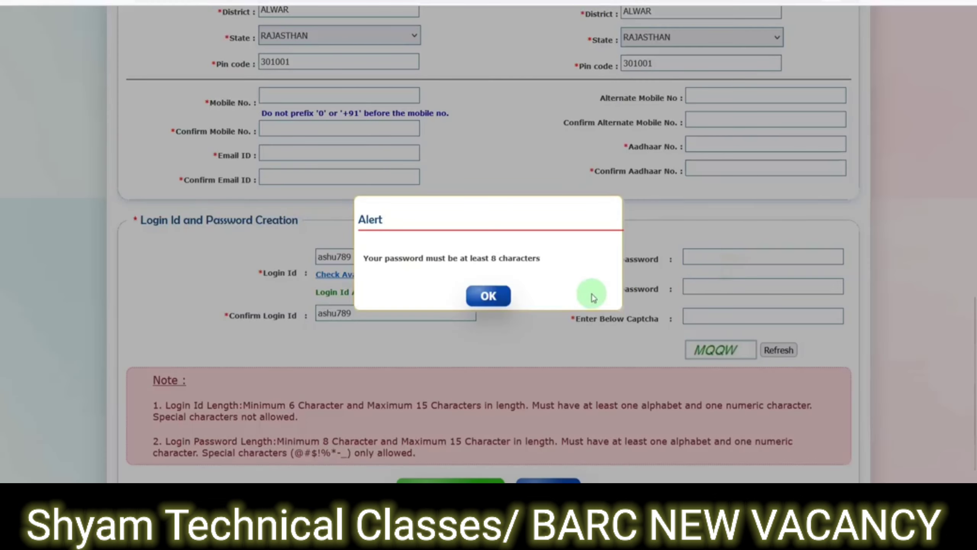
{"action": "left_click", "coordinate": [505, 296]}
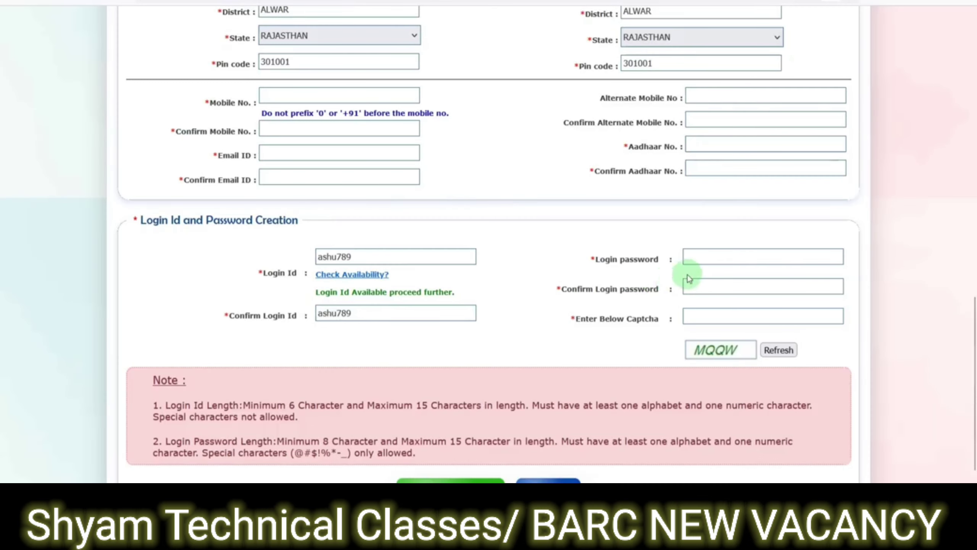
{"action": "left_click", "coordinate": [701, 259]}
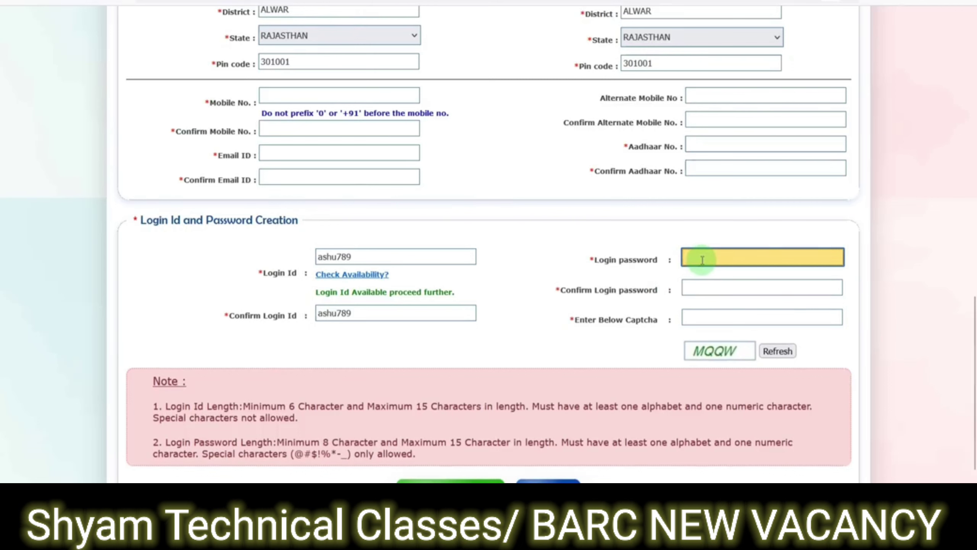
{"action": "scroll", "coordinate": [715, 270], "scroll_direction": "down", "scroll_amount": 2}
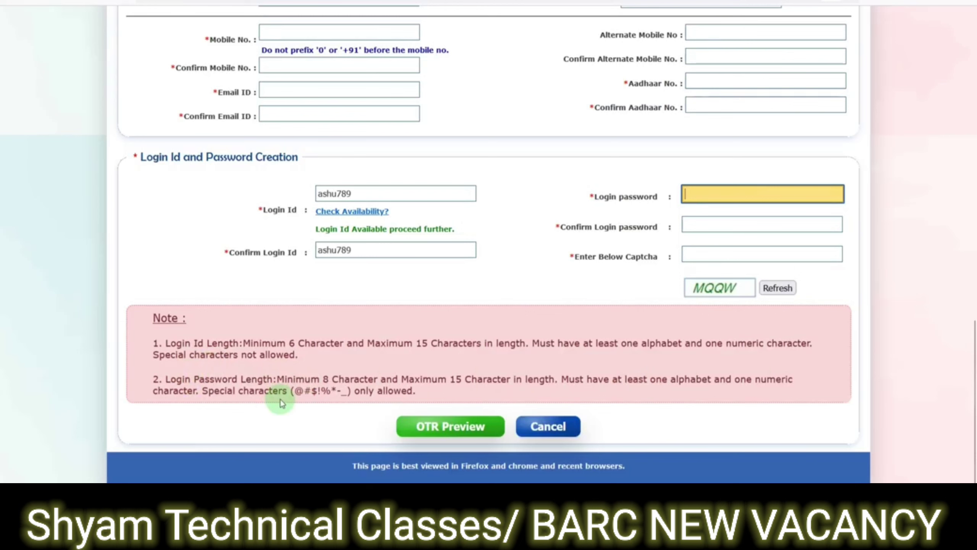
{"action": "left_click_drag", "start_coordinate": [676, 379], "coordinate": [690, 380]}
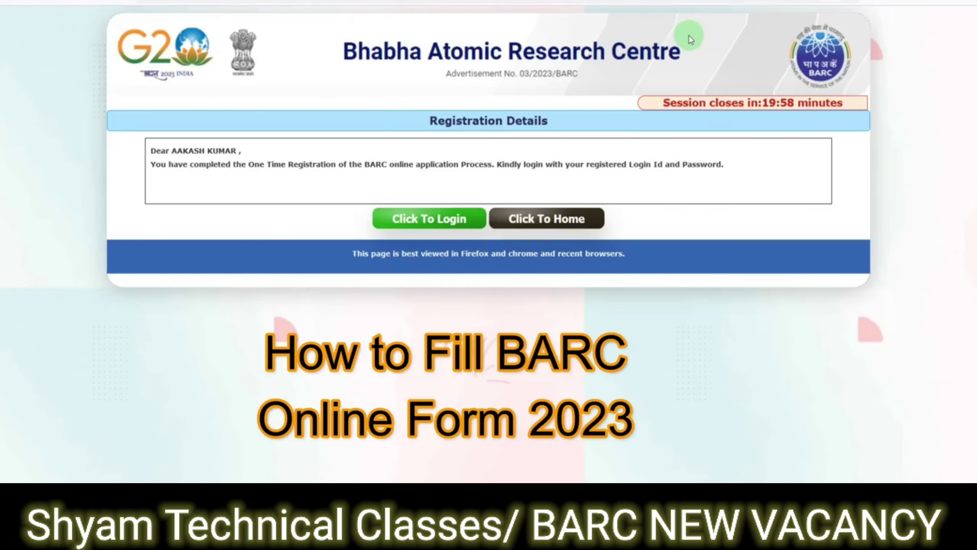
- Log in with the registered login ID, password and displayed captcha
{"action": "left_click", "coordinate": [424, 218]}
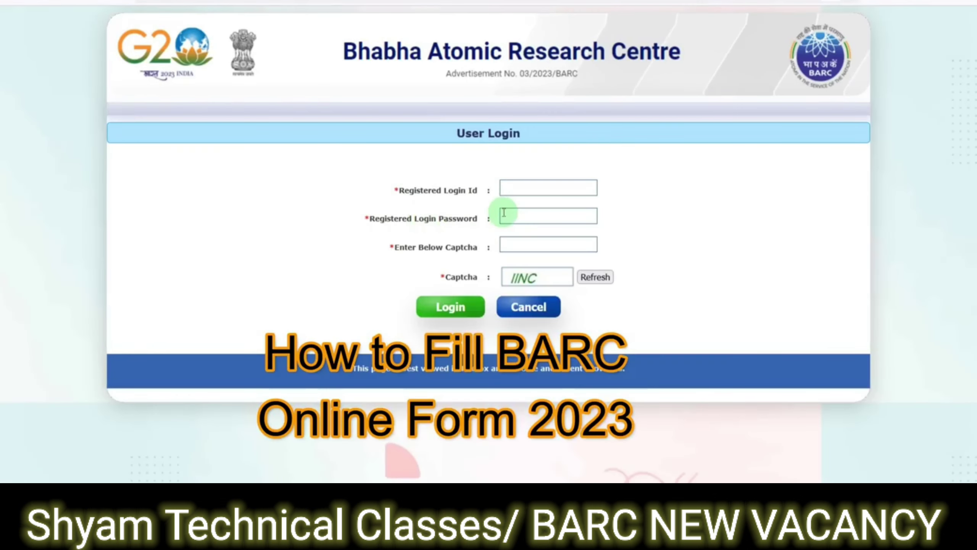
{"action": "left_click", "coordinate": [509, 189]}
{"action": "type", "text": "ashu789"}
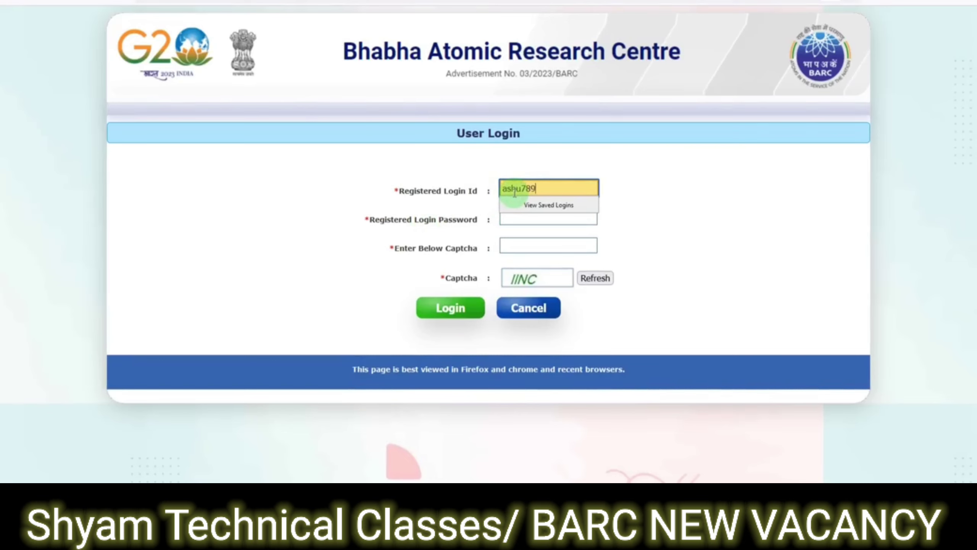
{"action": "key", "text": "Tab"}
{"action": "type", "text": "••"}
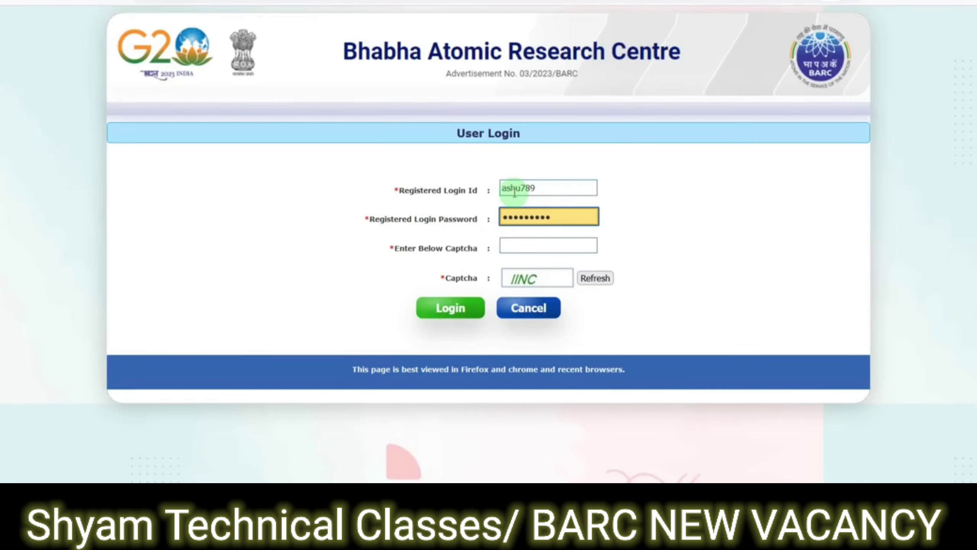
{"action": "key", "text": "Tab"}
{"action": "type", "text": "II"}
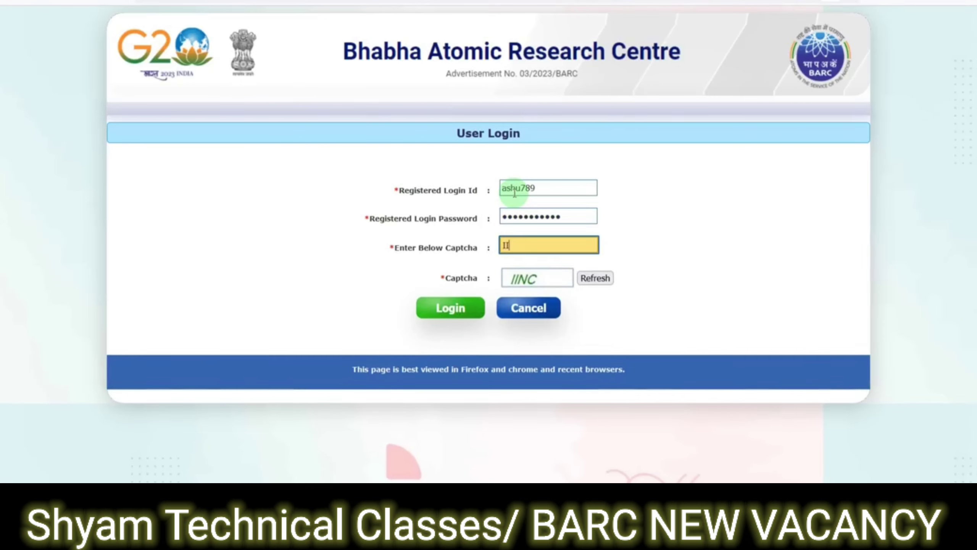
{"action": "type", "text": "NC"}
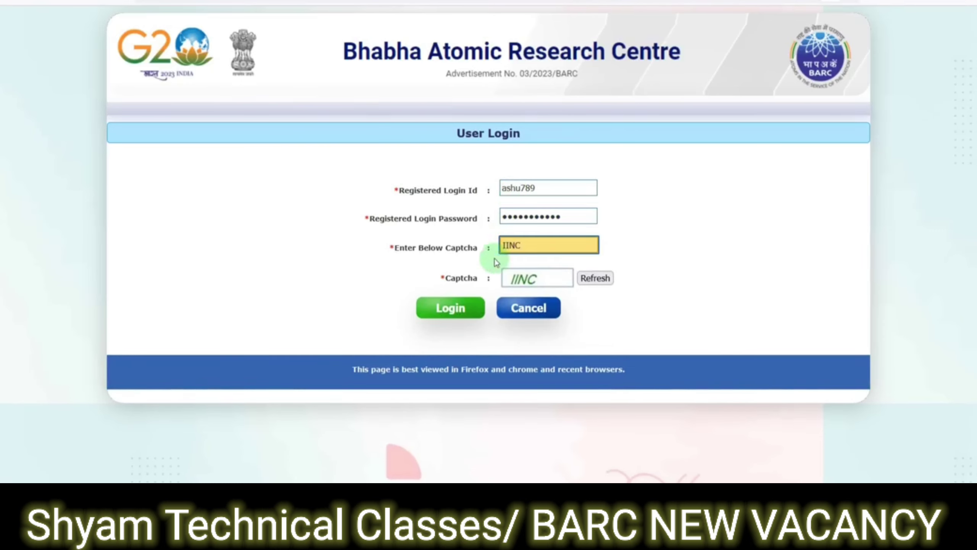
{"action": "left_click", "coordinate": [460, 308]}
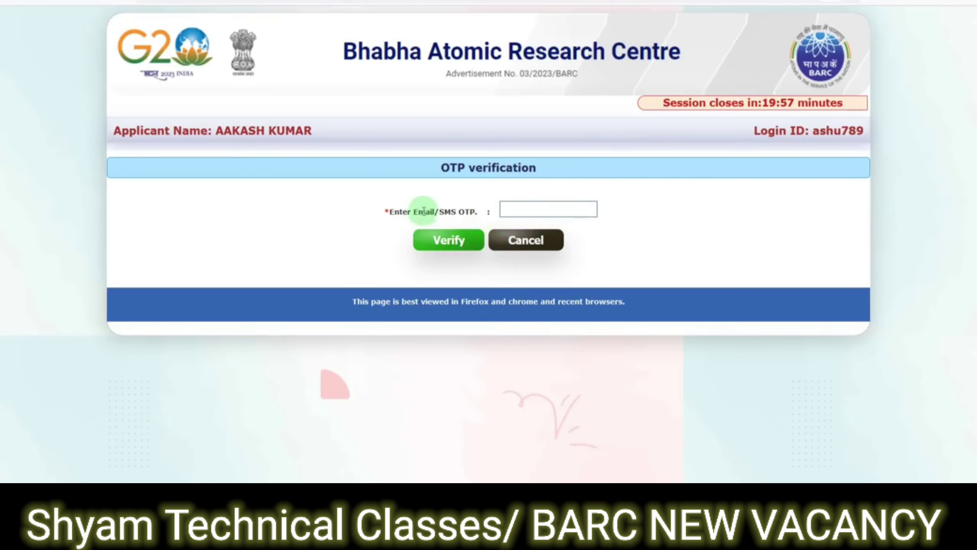
- Enter the OTP, then tick the photograph and signature declaration on the upload page
{"action": "left_click", "coordinate": [516, 210]}
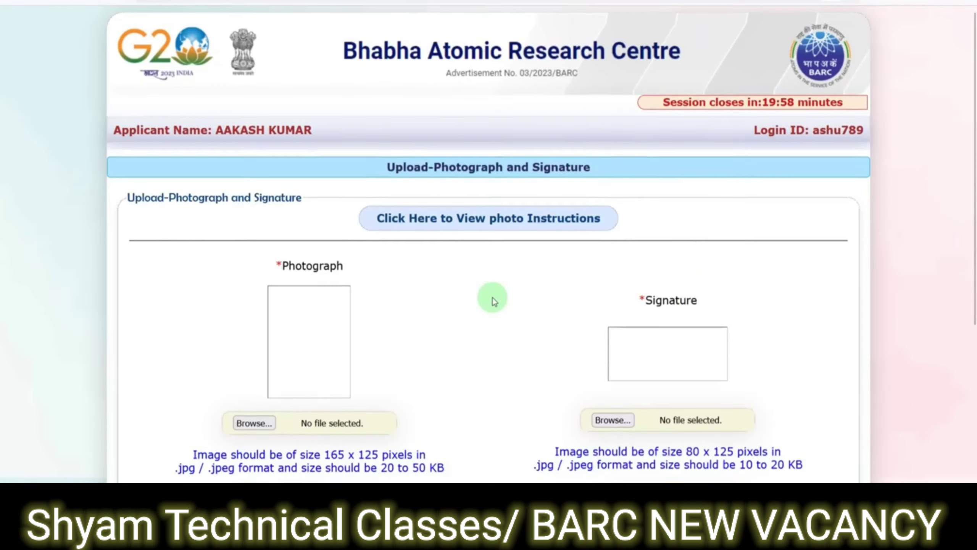
{"action": "scroll", "coordinate": [495, 297], "scroll_direction": "down", "scroll_amount": 2}
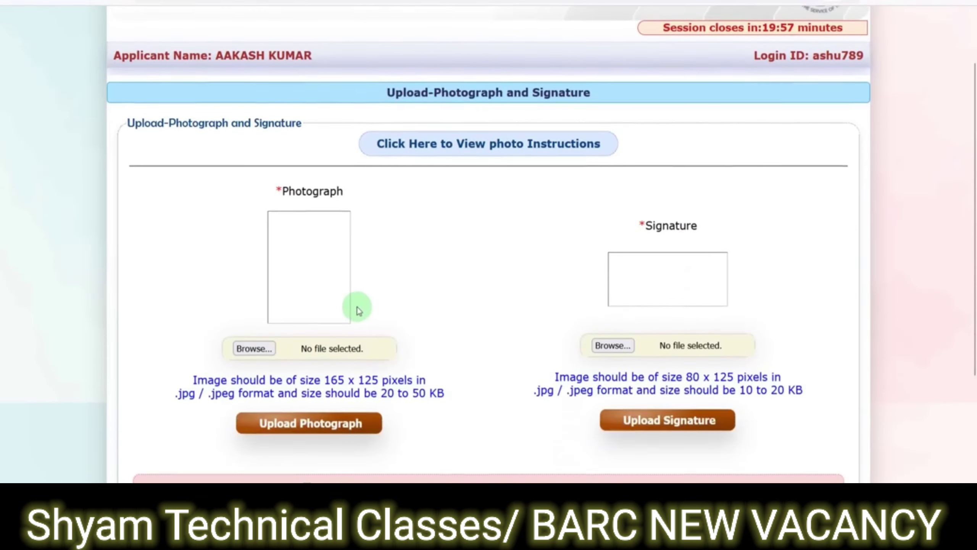
{"action": "scroll", "coordinate": [566, 295], "scroll_direction": "down", "scroll_amount": 3}
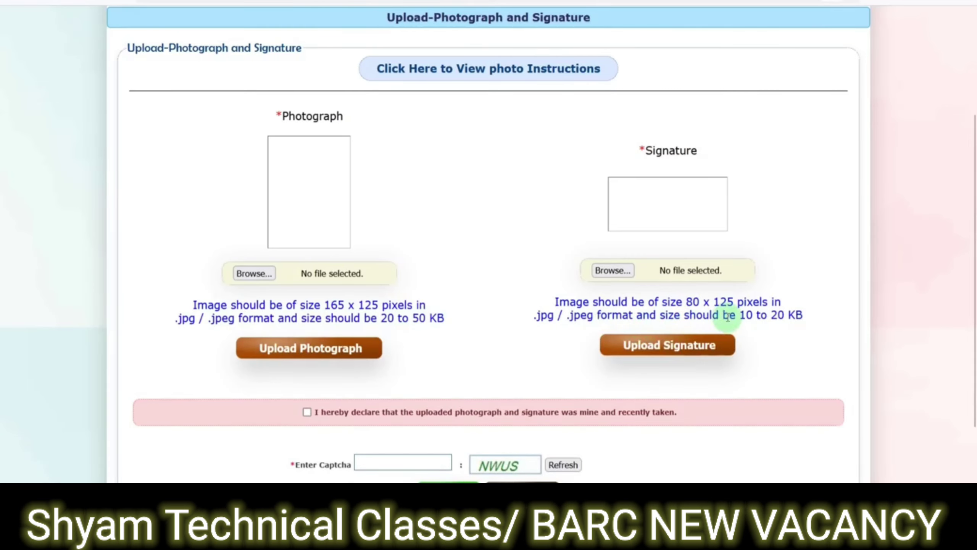
{"action": "scroll", "coordinate": [589, 296], "scroll_direction": "down", "scroll_amount": 3}
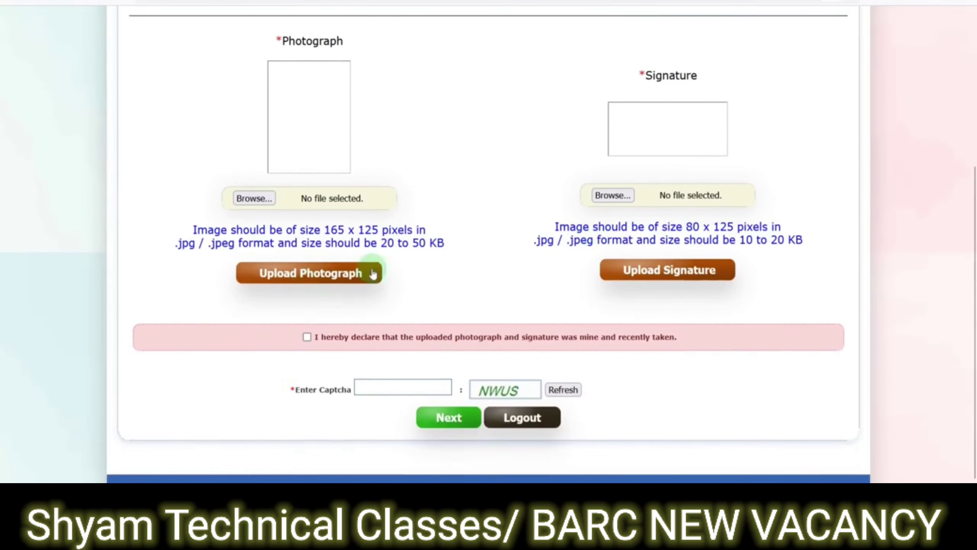
{"action": "left_click", "coordinate": [307, 337]}
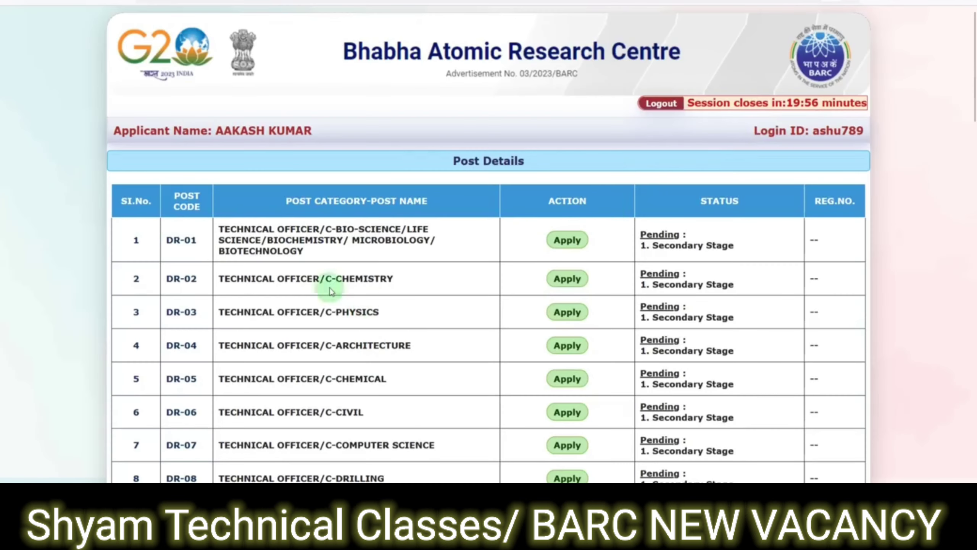
- Scroll to row 34 and apply for TR-17 Stipendiary Trainee (CAT-II)-Fitter
{"action": "scroll", "coordinate": [470, 178], "scroll_direction": "down", "scroll_amount": 4}
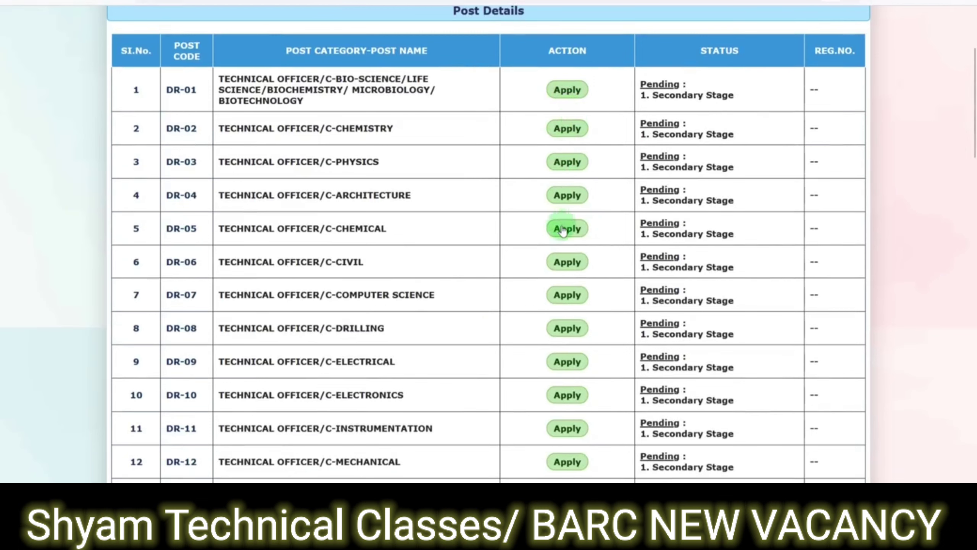
{"action": "scroll", "coordinate": [569, 254], "scroll_direction": "down", "scroll_amount": 8}
{"action": "scroll", "coordinate": [568, 266], "scroll_direction": "down", "scroll_amount": 8}
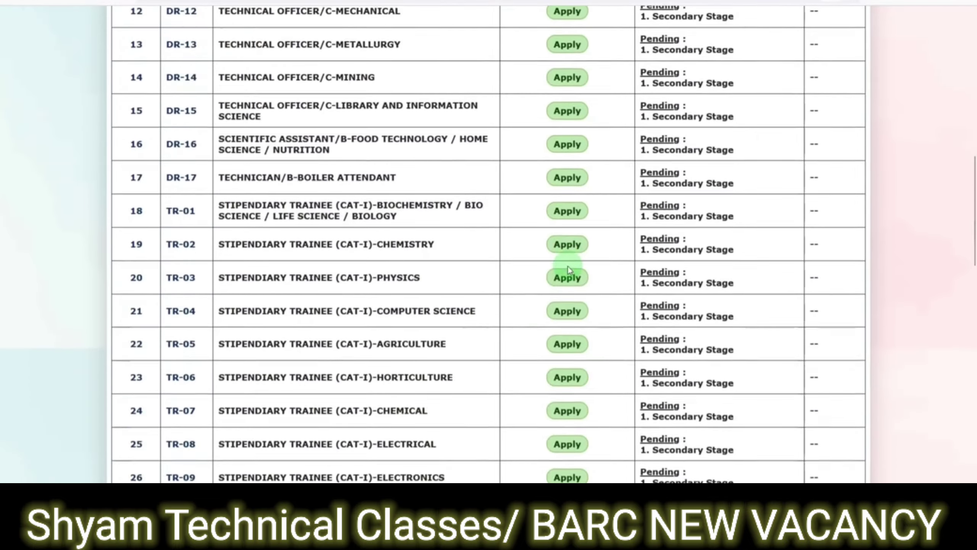
{"action": "scroll", "coordinate": [543, 299], "scroll_direction": "down", "scroll_amount": 6}
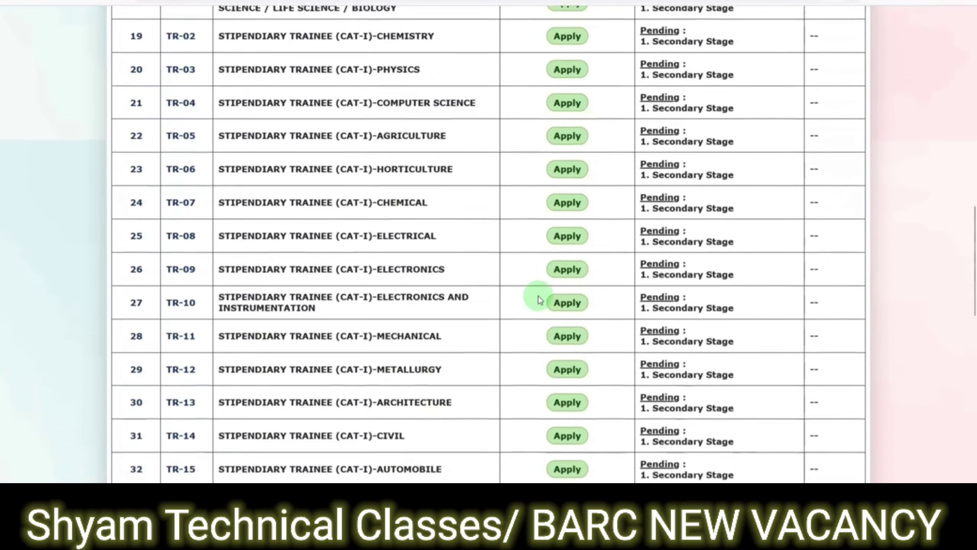
{"action": "scroll", "coordinate": [539, 300], "scroll_direction": "down", "scroll_amount": 3}
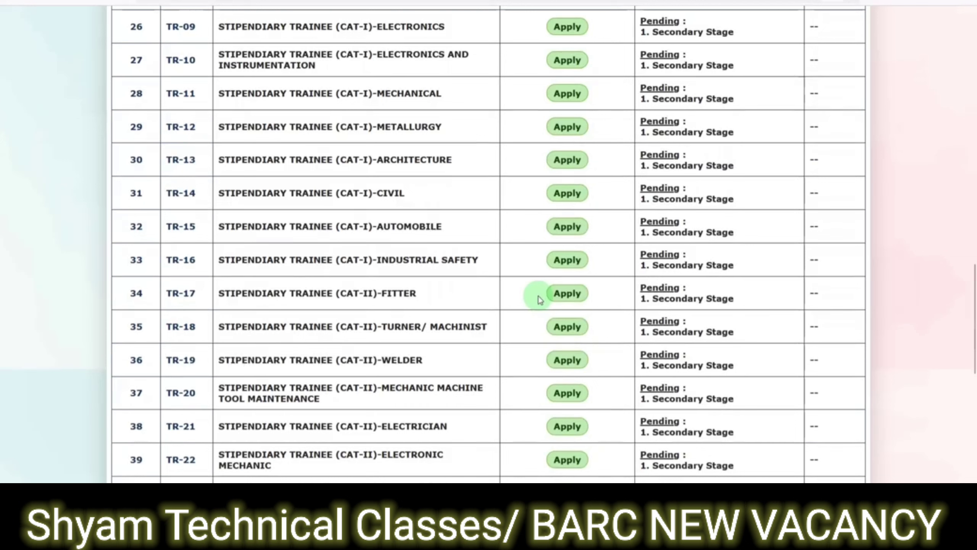
{"action": "left_click", "coordinate": [567, 294]}
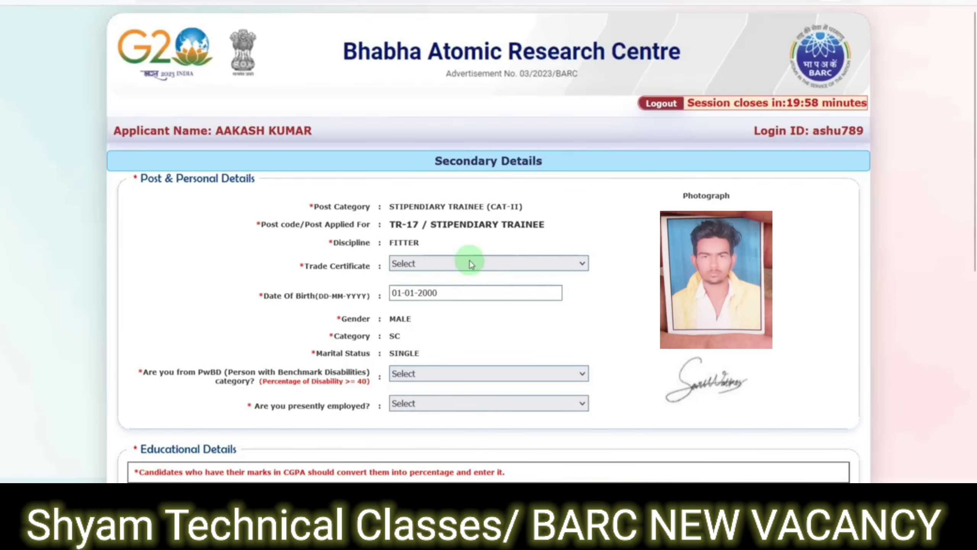
- Choose NTC (ITI - 2 Years) as trade certificate and answer No to PwBD after dismissing the alert
{"action": "left_click", "coordinate": [422, 266]}
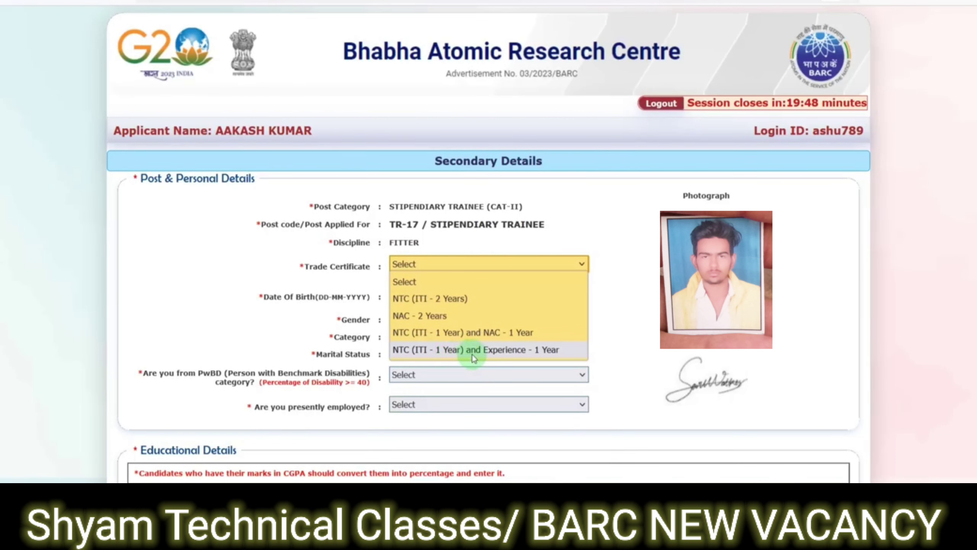
{"action": "left_click", "coordinate": [444, 300]}
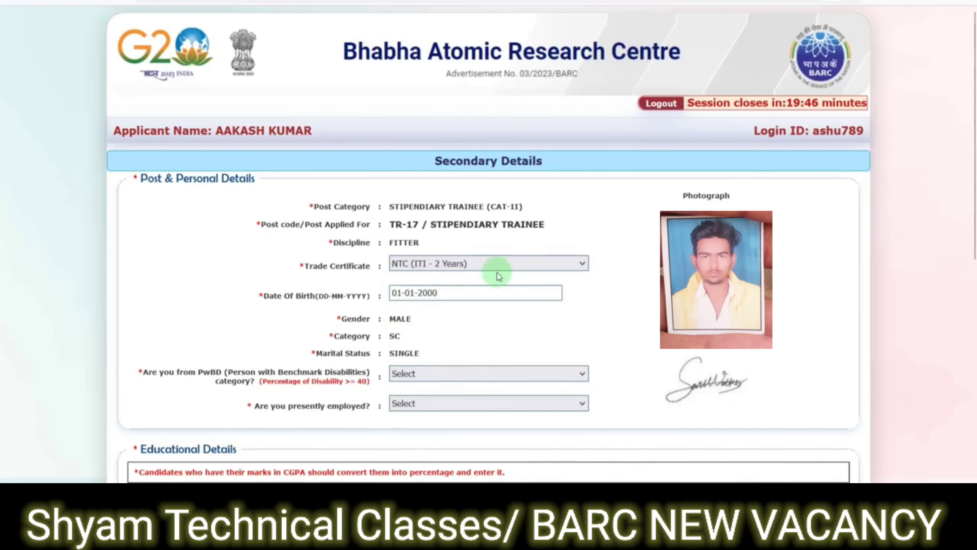
{"action": "left_click", "coordinate": [437, 373]}
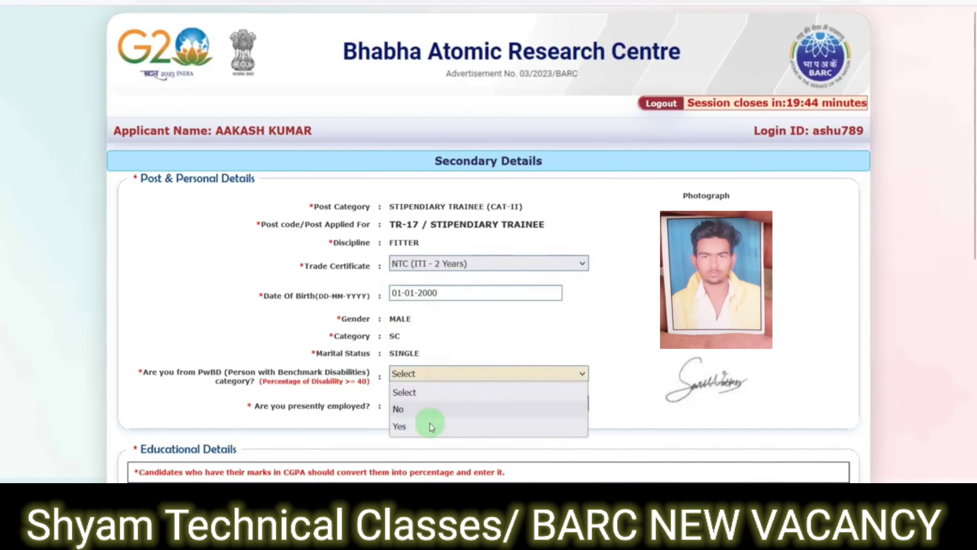
{"action": "left_click", "coordinate": [428, 423]}
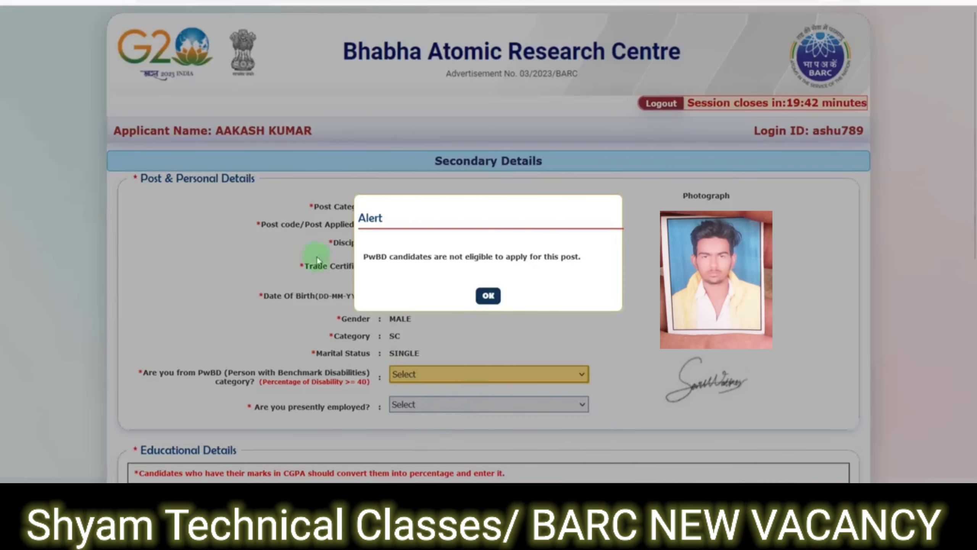
{"action": "left_click", "coordinate": [488, 295]}
{"action": "left_click", "coordinate": [457, 375]}
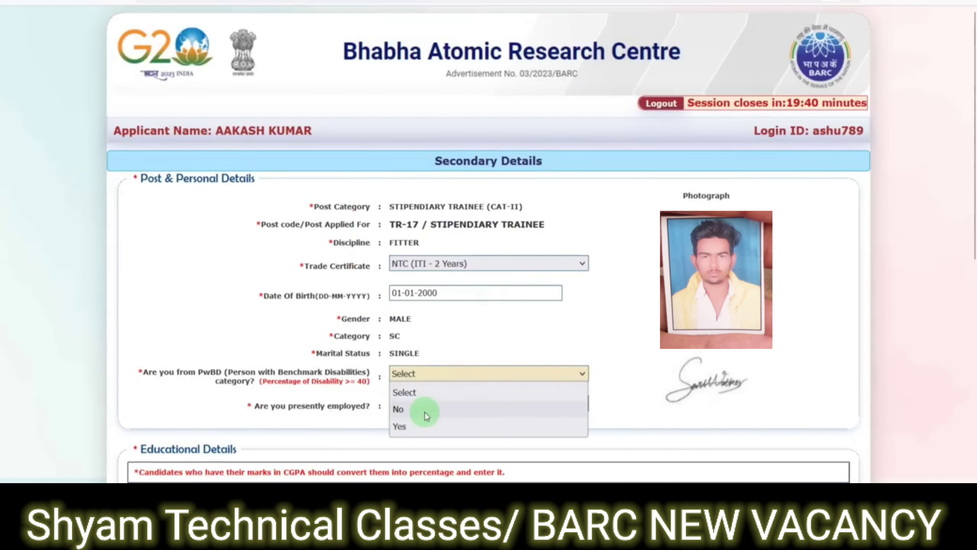
{"action": "left_click", "coordinate": [425, 407]}
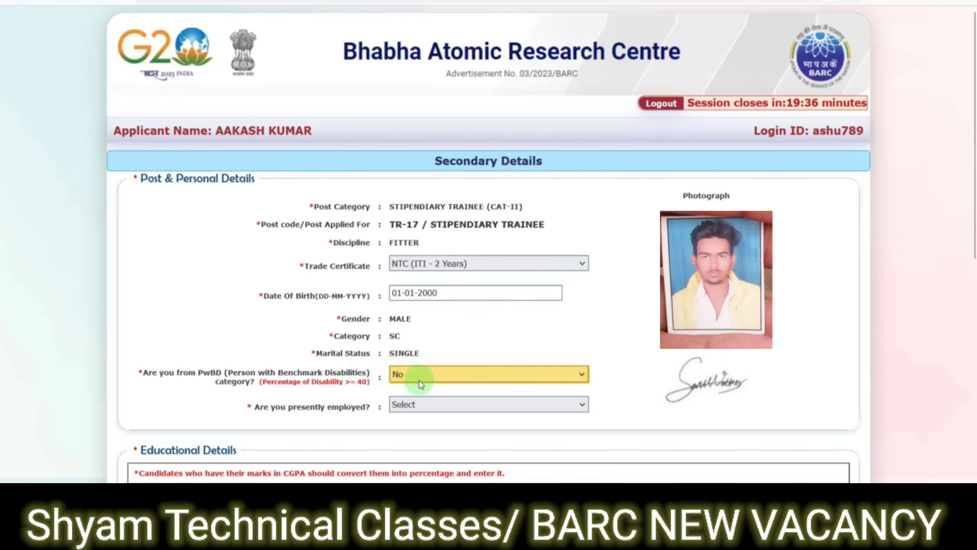
- Set Presently Employed to No after briefly selecting Yes
{"action": "left_click", "coordinate": [416, 404]}
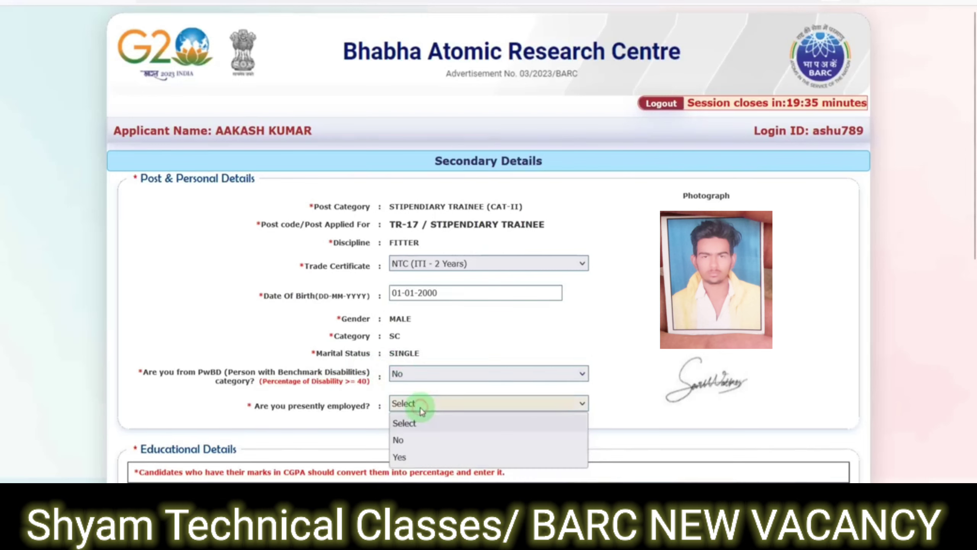
{"action": "left_click", "coordinate": [408, 456]}
{"action": "scroll", "coordinate": [462, 408], "scroll_direction": "down", "scroll_amount": 4}
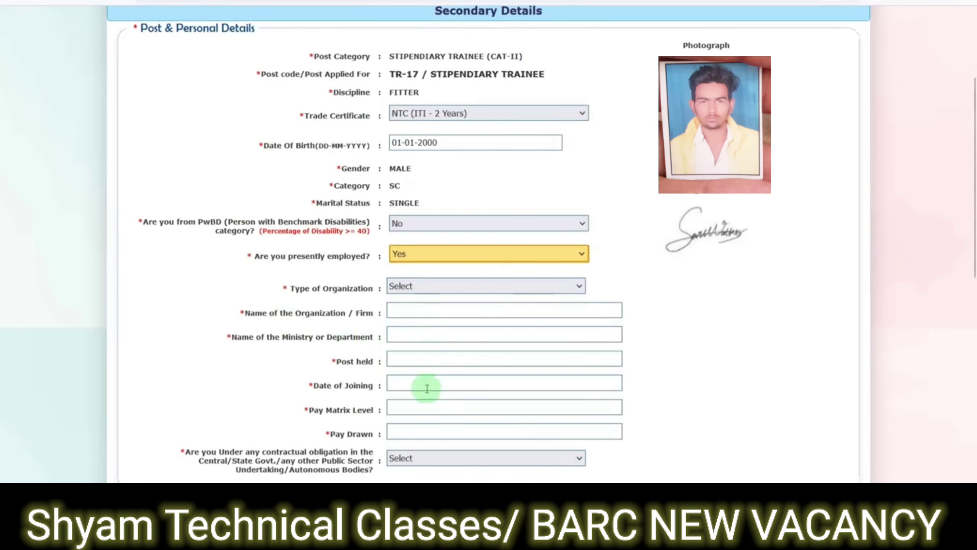
{"action": "left_click", "coordinate": [397, 260]}
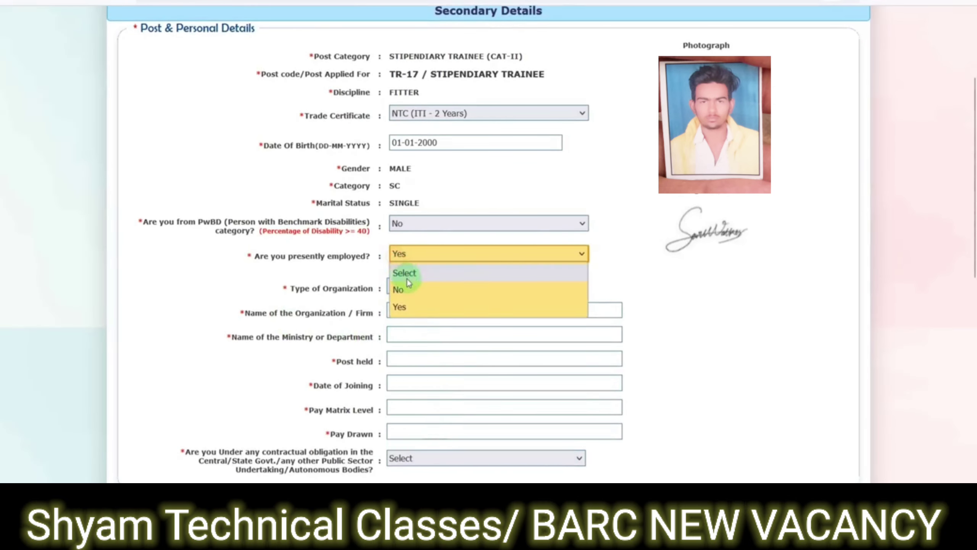
{"action": "left_click", "coordinate": [410, 290]}
- Set SSC discipline to SCIENCE AND MATHS and ITI discipline to FITTER
{"action": "scroll", "coordinate": [411, 284], "scroll_direction": "down", "scroll_amount": 4}
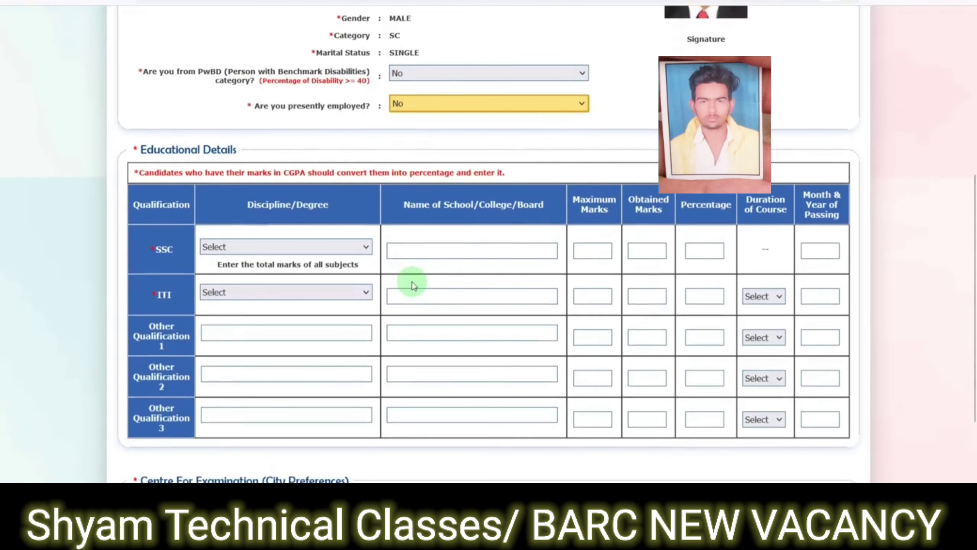
{"action": "scroll", "coordinate": [410, 281], "scroll_direction": "down", "scroll_amount": 2}
{"action": "left_click", "coordinate": [252, 174]}
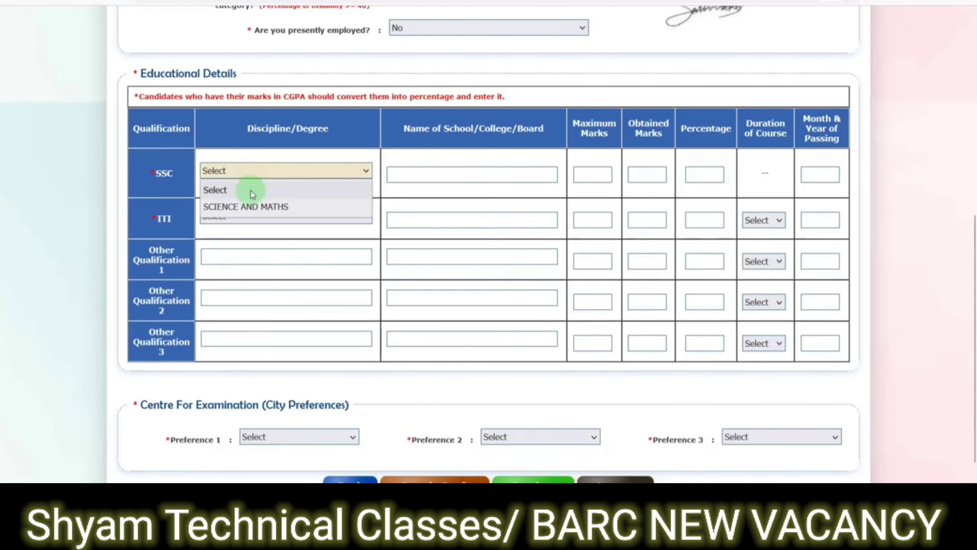
{"action": "left_click", "coordinate": [251, 208]}
{"action": "left_click", "coordinate": [240, 217]}
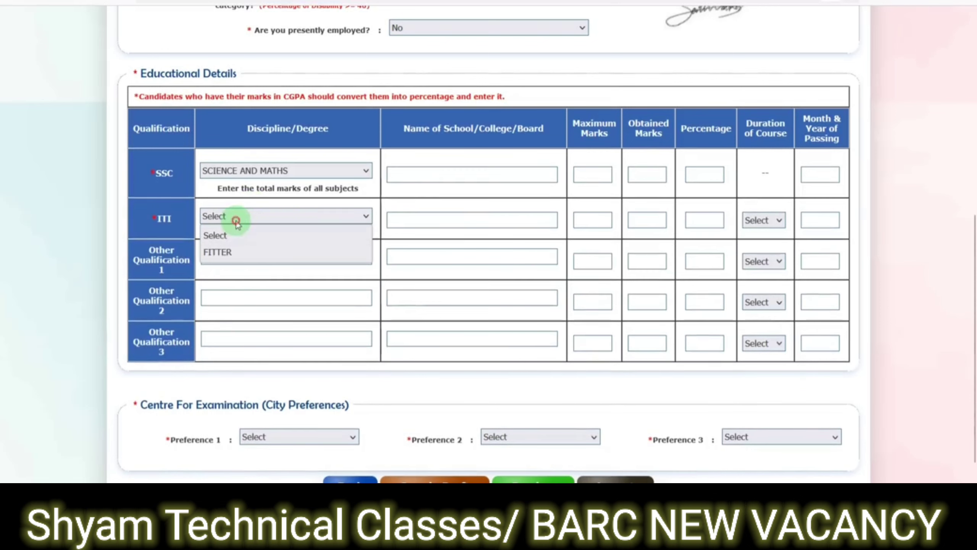
{"action": "left_click", "coordinate": [230, 253]}
- Enter SSC board BSER, marks 600/511 (85.17%) and passing date August 2014
{"action": "left_click", "coordinate": [452, 173]}
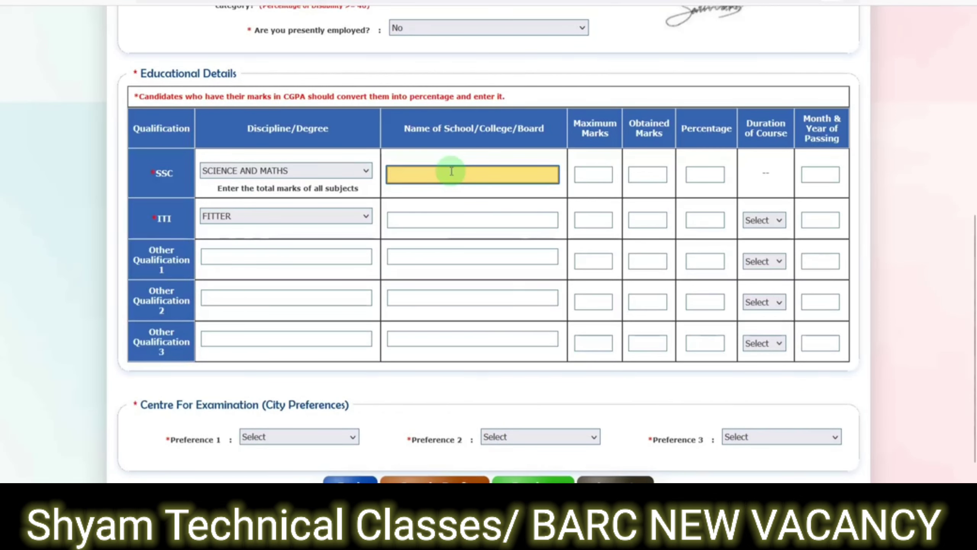
{"action": "type", "text": "BSER"}
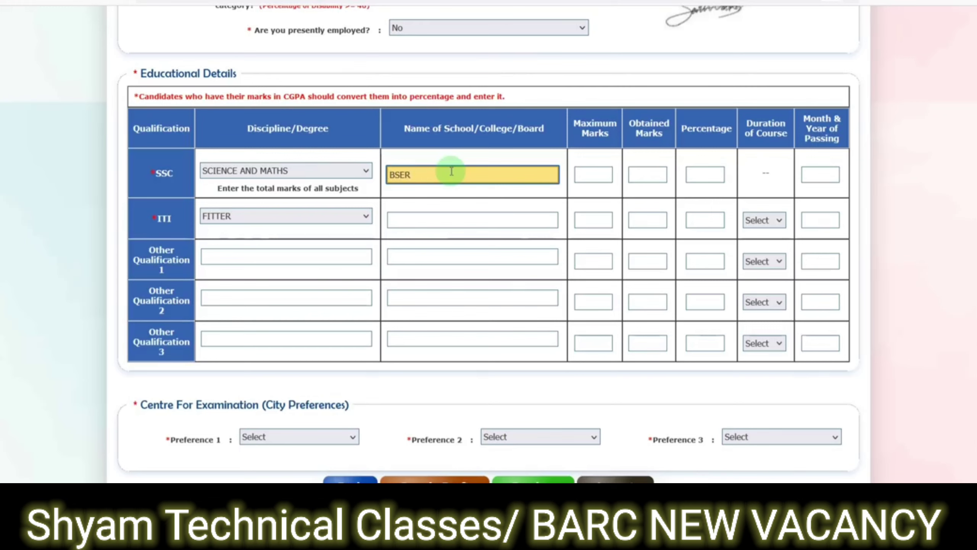
{"action": "left_click", "coordinate": [592, 175]}
{"action": "type", "text": "600"}
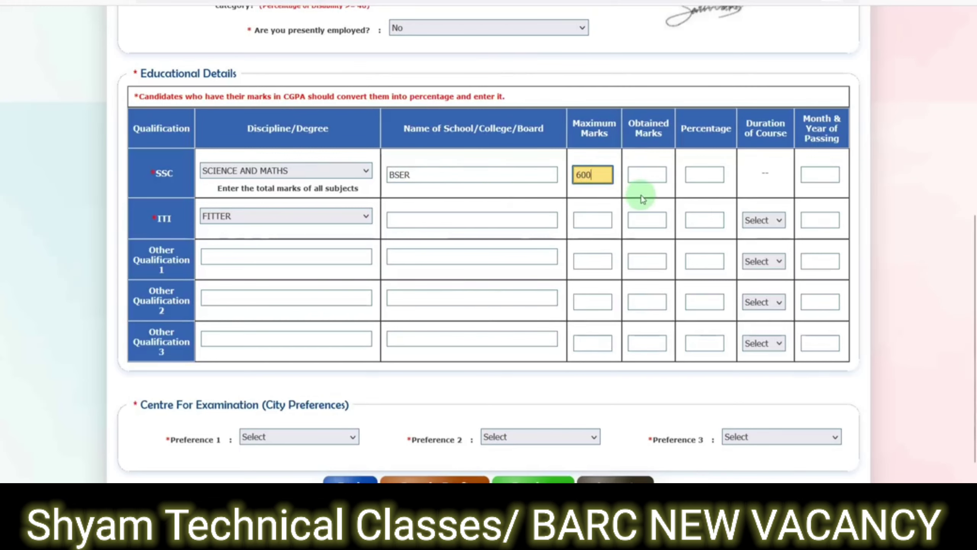
{"action": "key", "text": "Tab"}
{"action": "type", "text": "5"}
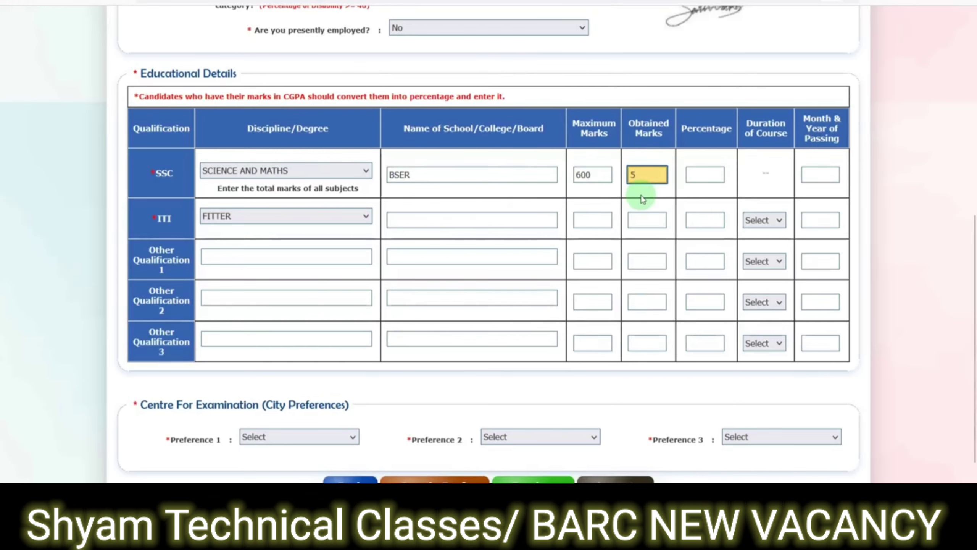
{"action": "left_click", "coordinate": [748, 188]}
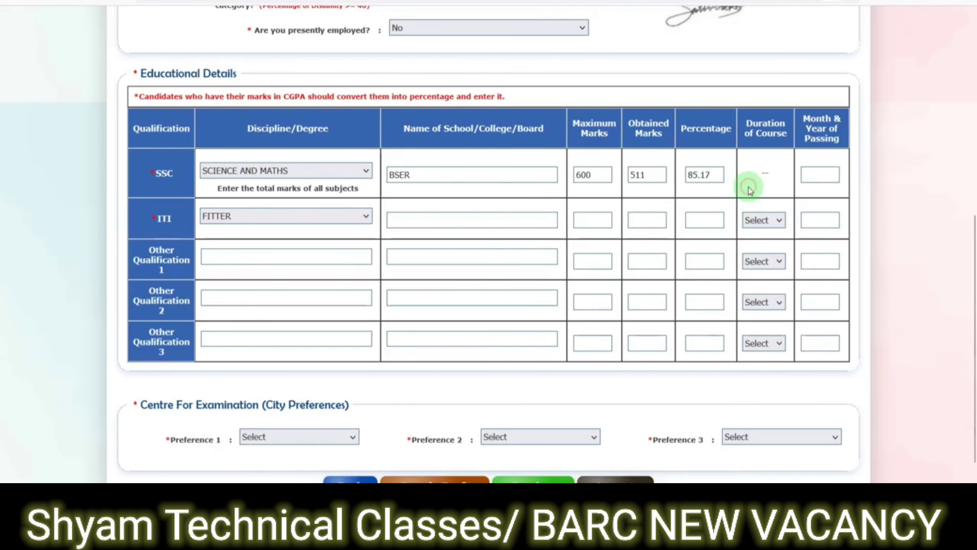
{"action": "left_click", "coordinate": [818, 174]}
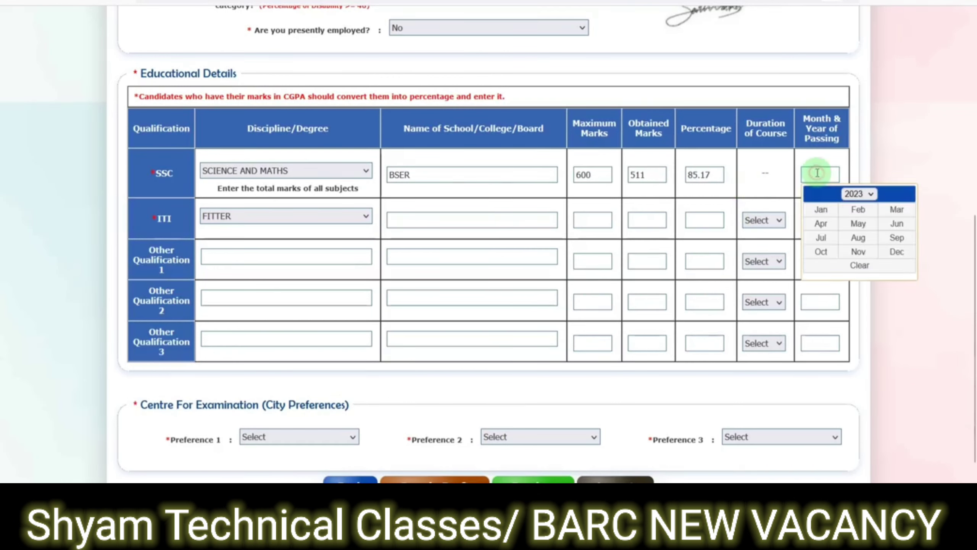
{"action": "left_click", "coordinate": [853, 195]}
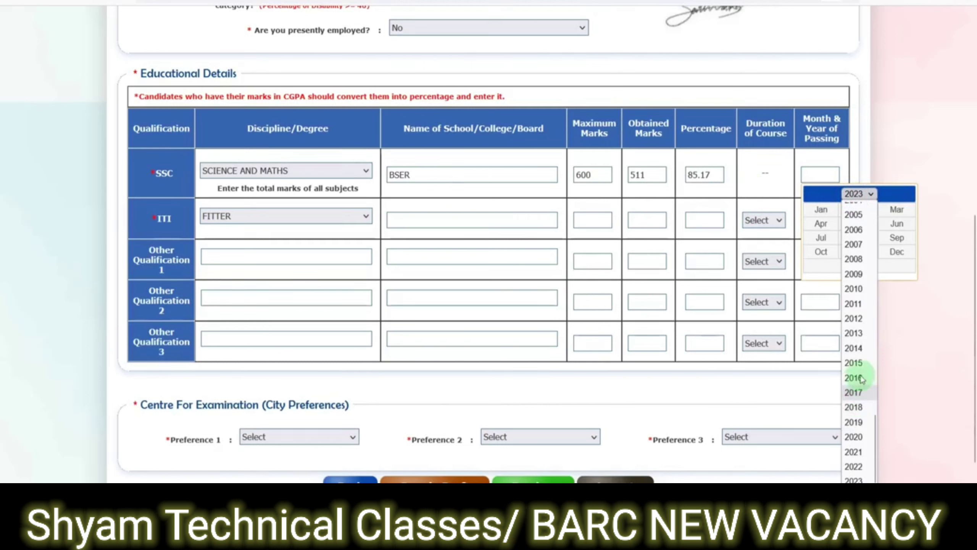
{"action": "left_click", "coordinate": [867, 348]}
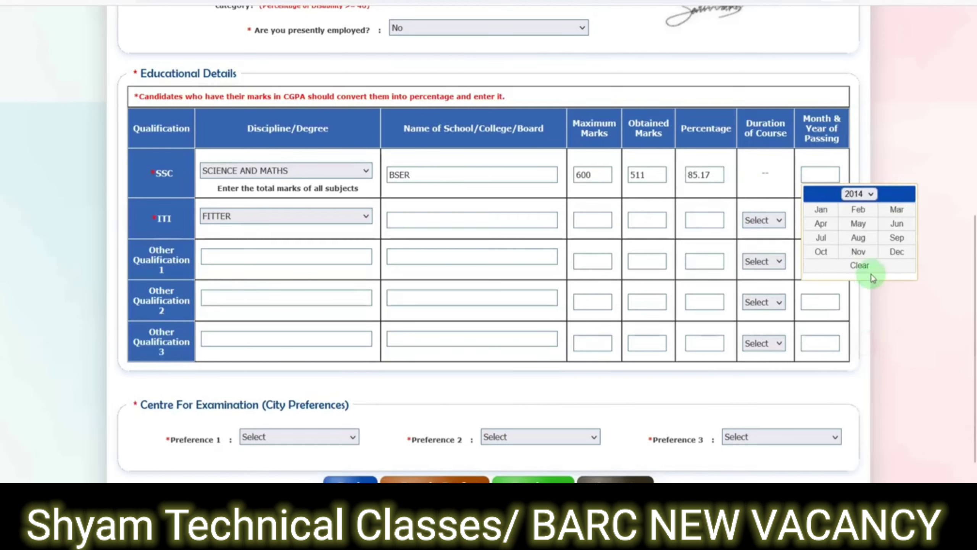
{"action": "left_click", "coordinate": [865, 238]}
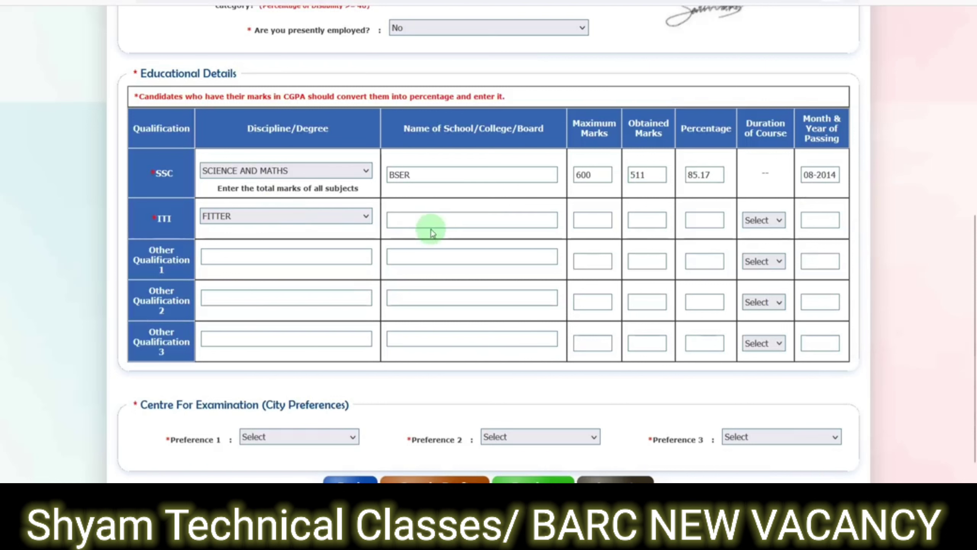
- Enter ITI board BTER, marks 1000/811, duration 2 years and passing date September 2016
{"action": "left_click", "coordinate": [421, 221]}
{"action": "type", "text": "BTER"}
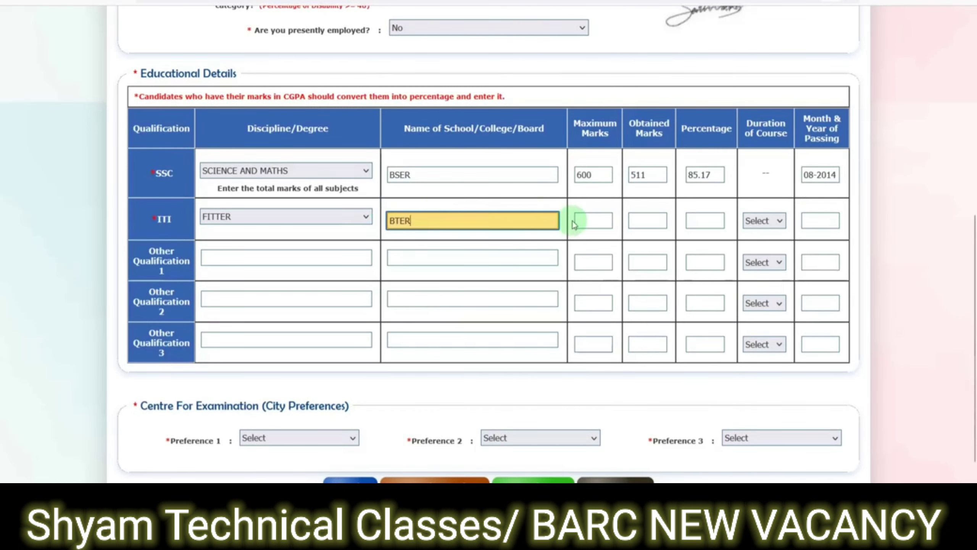
{"action": "left_click", "coordinate": [585, 223]}
{"action": "type", "text": "1000"}
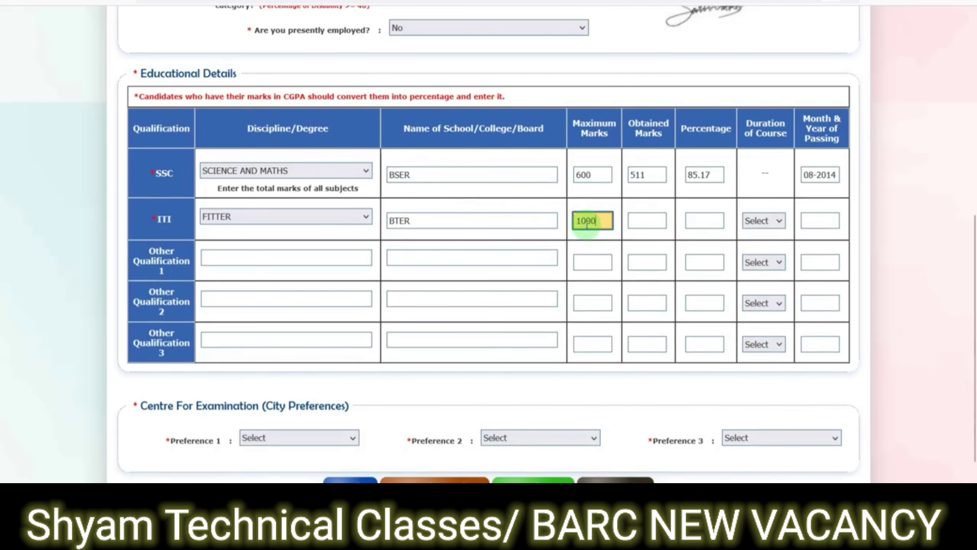
{"action": "key", "text": "Tab"}
{"action": "type", "text": "811"}
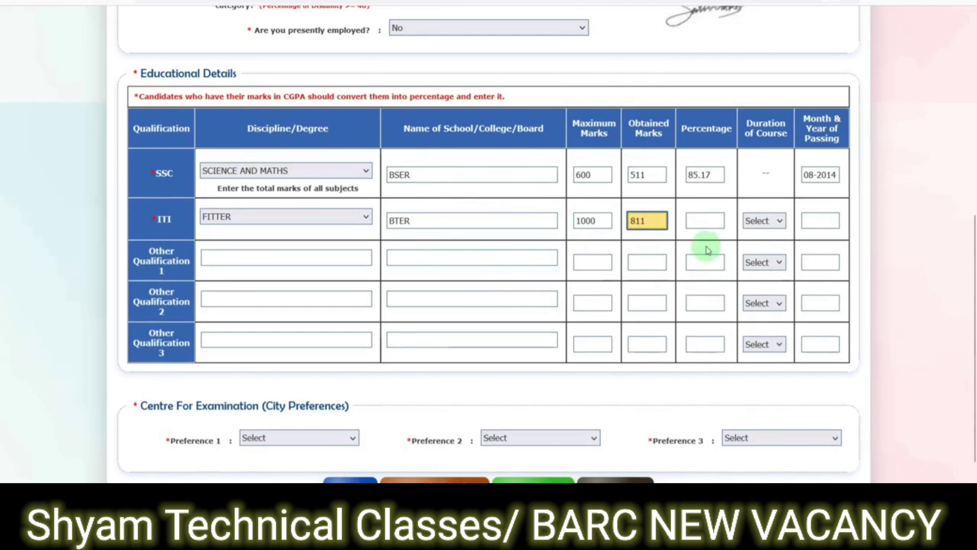
{"action": "left_click", "coordinate": [754, 222]}
{"action": "left_click", "coordinate": [757, 257]}
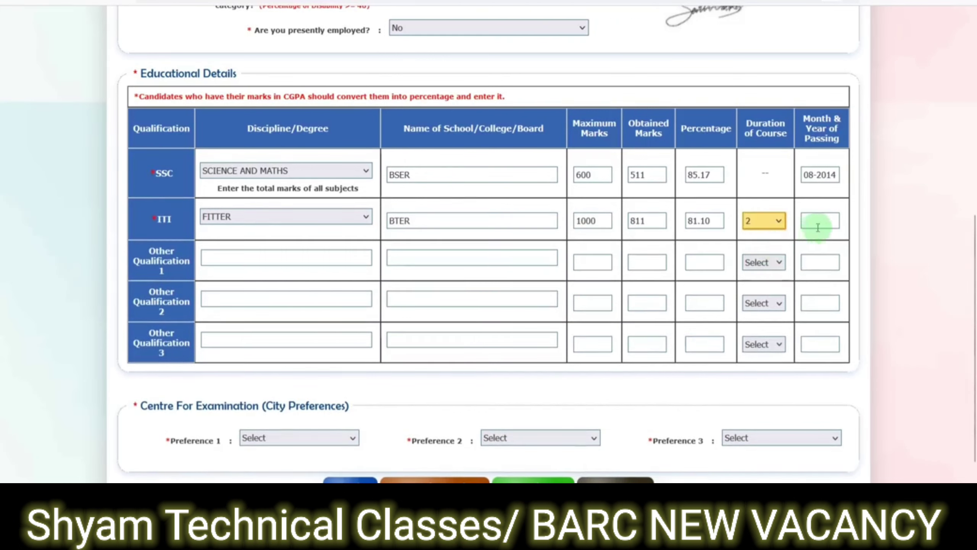
{"action": "left_click", "coordinate": [829, 219]}
{"action": "left_click", "coordinate": [860, 239]}
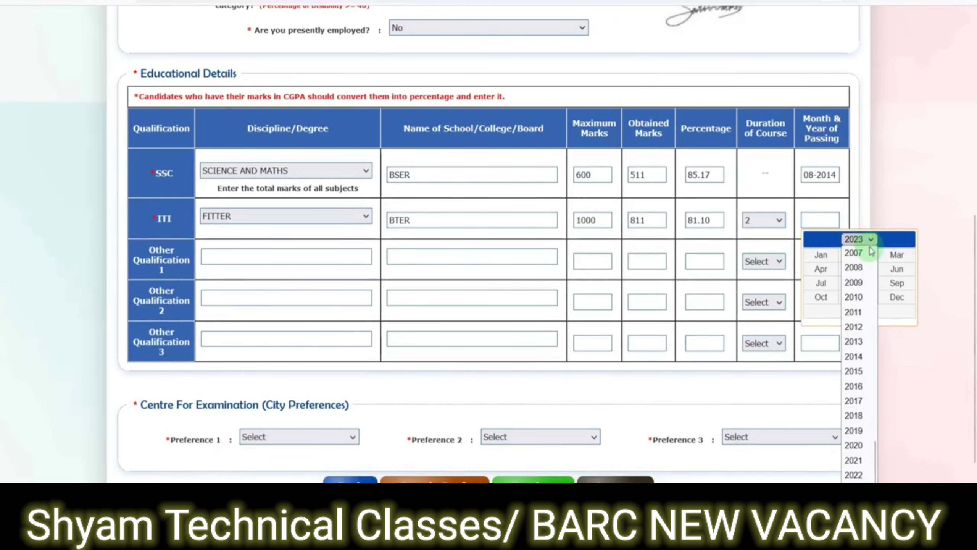
{"action": "left_click", "coordinate": [866, 388]}
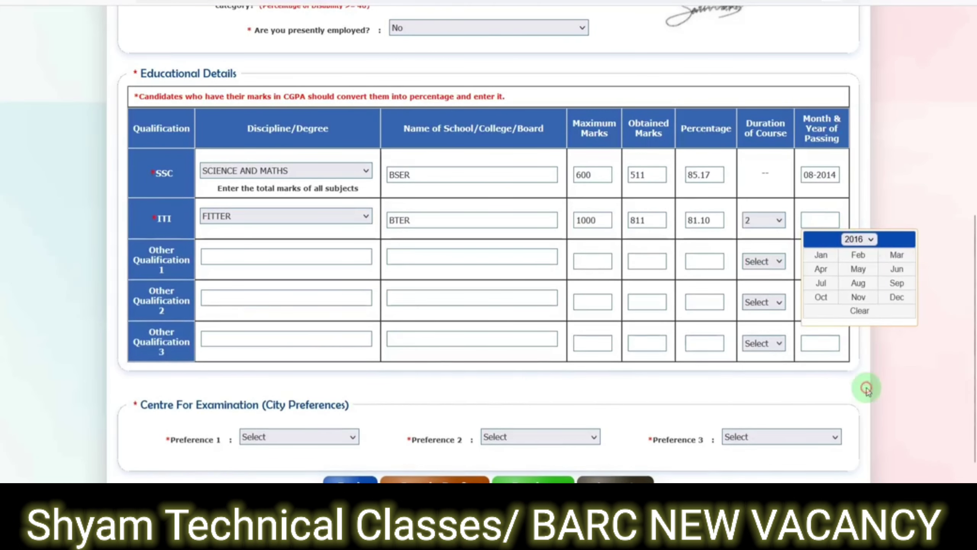
{"action": "left_click", "coordinate": [897, 283]}
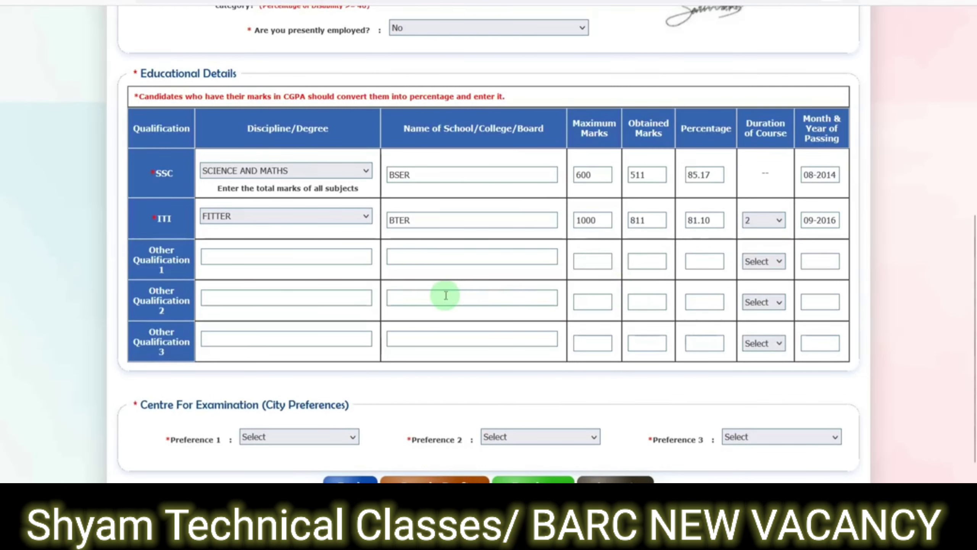
{"action": "scroll", "coordinate": [442, 292], "scroll_direction": "down", "scroll_amount": 2}
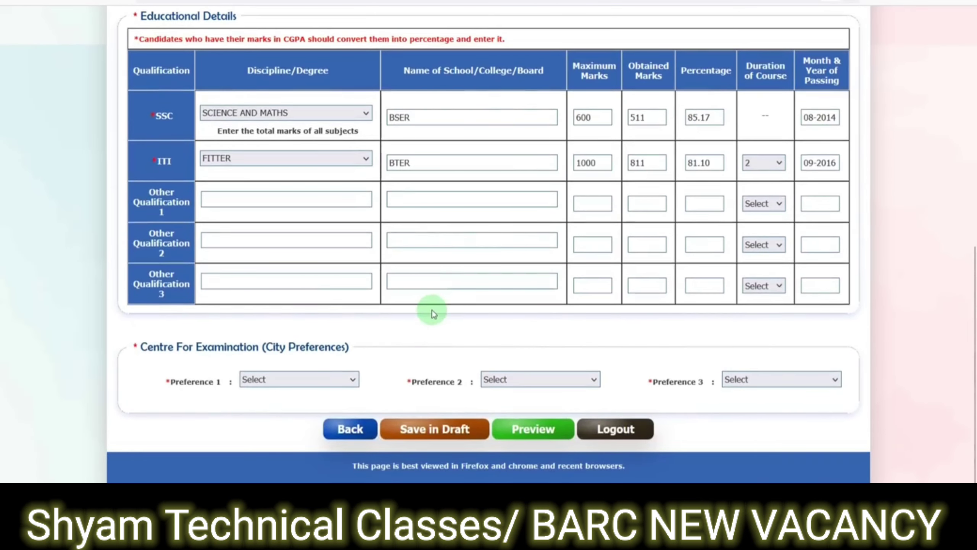
- Select DELHI, LUCKNOW and JAIPUR as exam centre Preferences 1, 2 and 3
{"action": "left_click", "coordinate": [321, 380]}
{"action": "scroll", "coordinate": [298, 214], "scroll_direction": "down", "scroll_amount": 1}
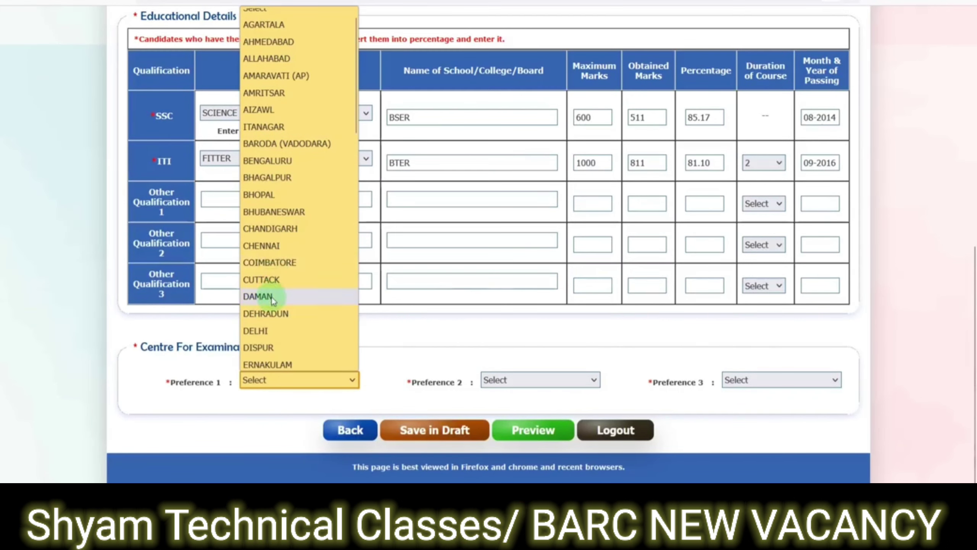
{"action": "left_click", "coordinate": [270, 330]}
{"action": "left_click", "coordinate": [534, 379]}
{"action": "scroll", "coordinate": [526, 200], "scroll_direction": "down", "scroll_amount": 10}
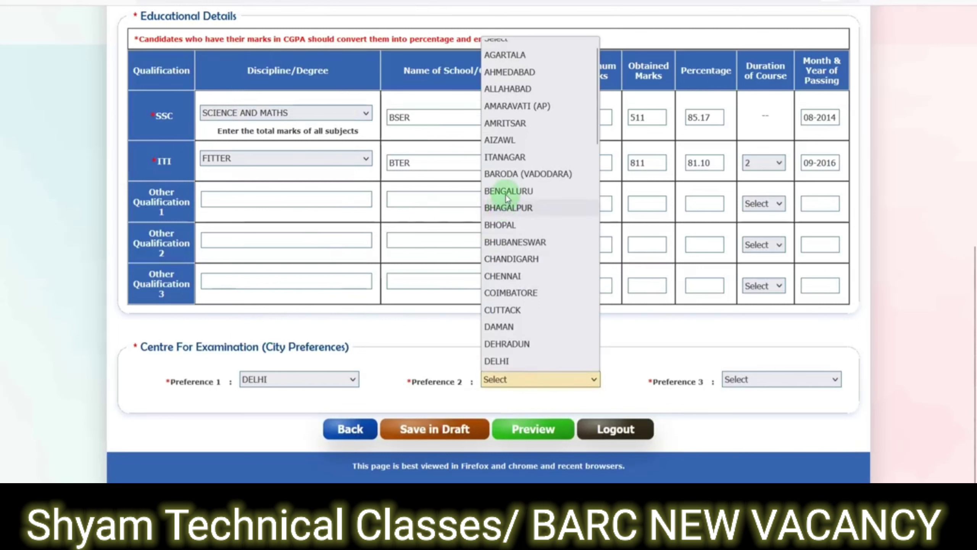
{"action": "left_click", "coordinate": [523, 280]}
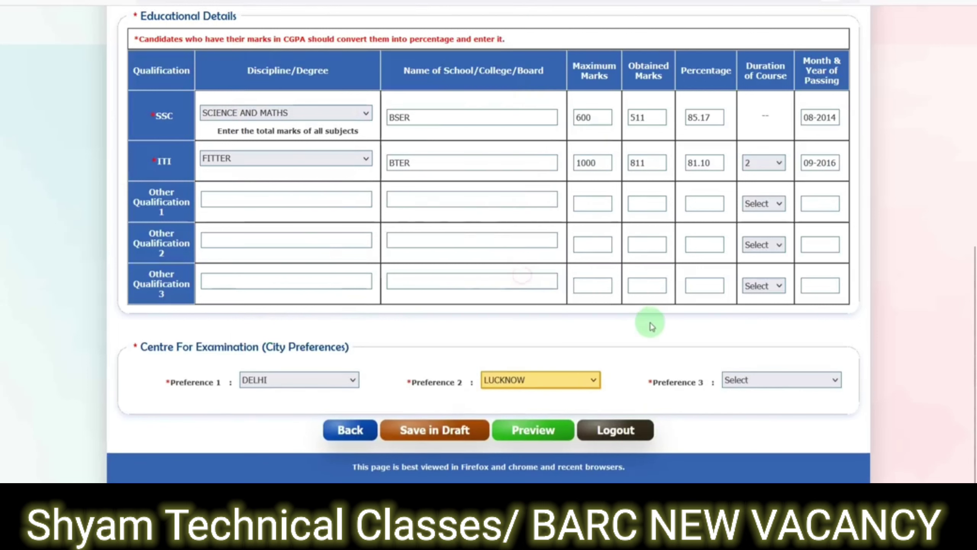
{"action": "left_click", "coordinate": [749, 389]}
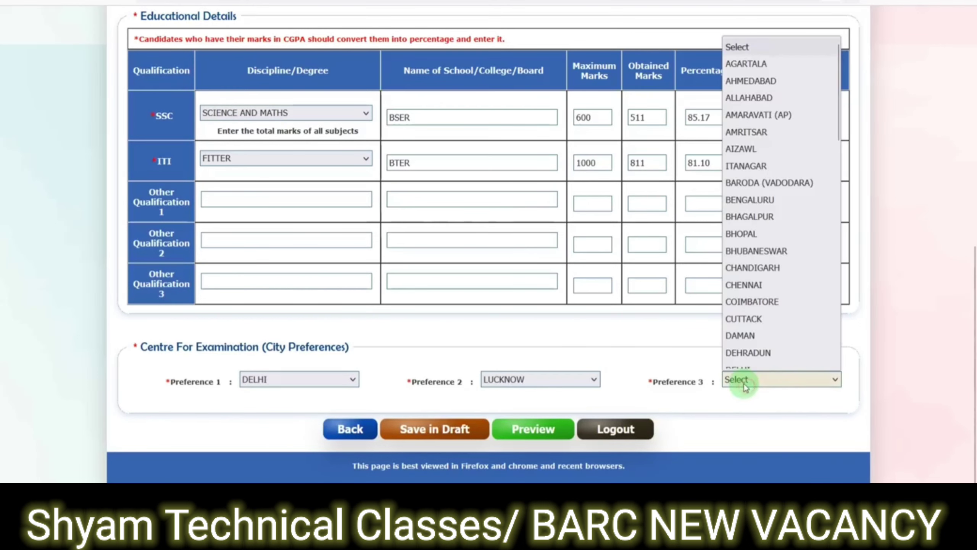
{"action": "scroll", "coordinate": [764, 252], "scroll_direction": "down", "scroll_amount": 10}
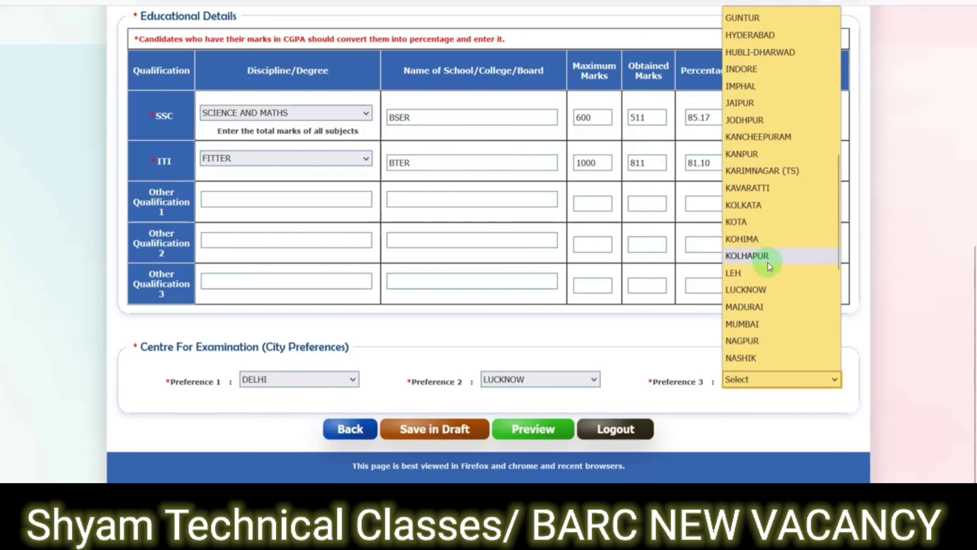
{"action": "scroll", "coordinate": [768, 266], "scroll_direction": "down", "scroll_amount": 5}
{"action": "scroll", "coordinate": [771, 266], "scroll_direction": "up", "scroll_amount": 4}
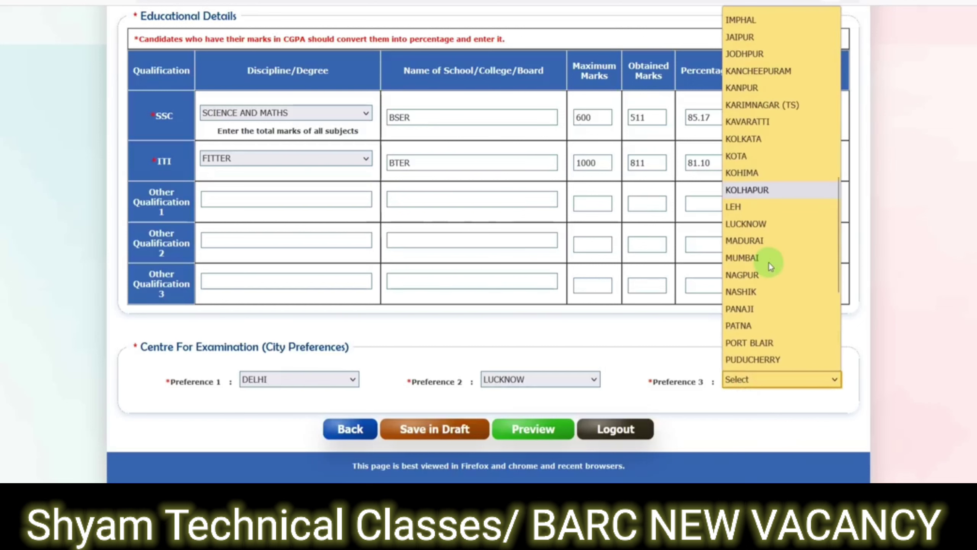
{"action": "scroll", "coordinate": [771, 266], "scroll_direction": "up", "scroll_amount": 2}
{"action": "left_click", "coordinate": [748, 136]}
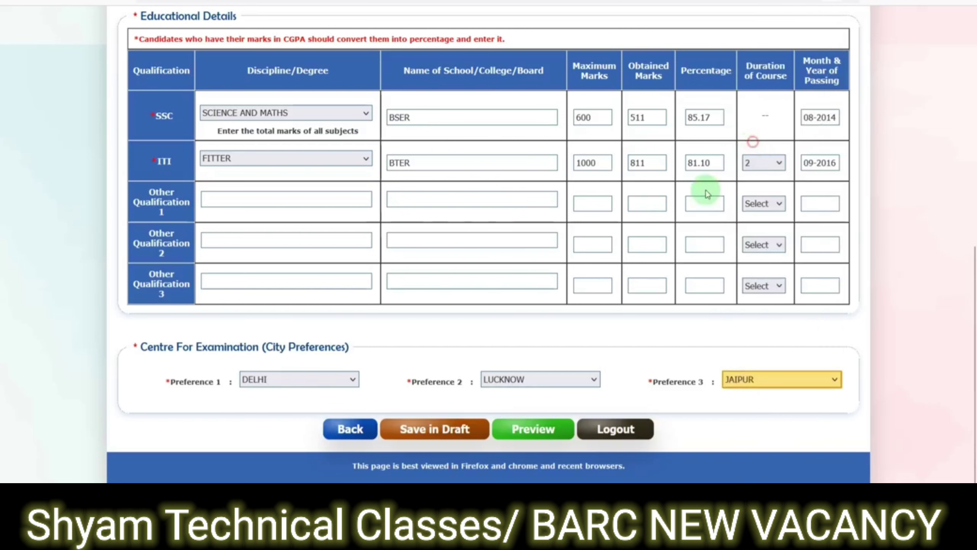
- Preview the application, accept the declaration and make the Final Submission
{"action": "left_click", "coordinate": [531, 430]}
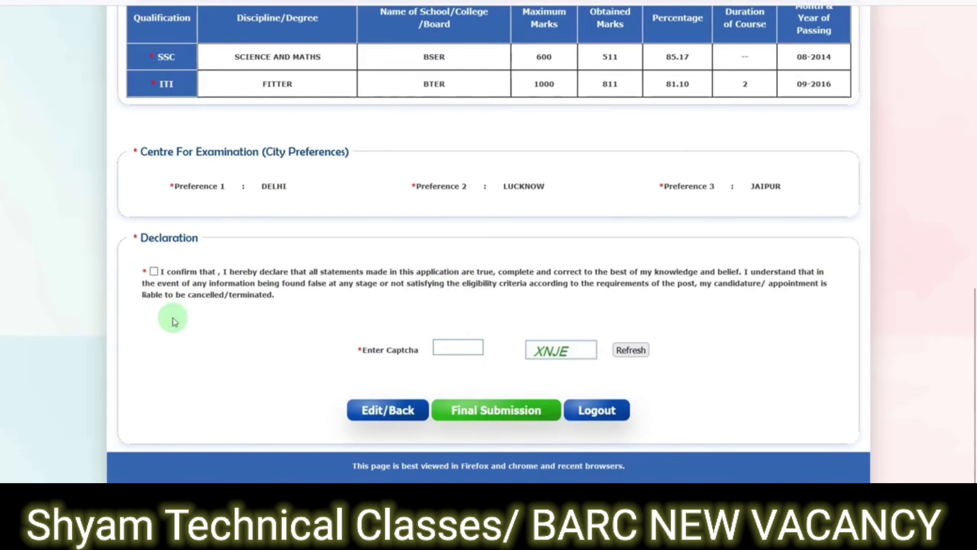
{"action": "left_click", "coordinate": [154, 272]}
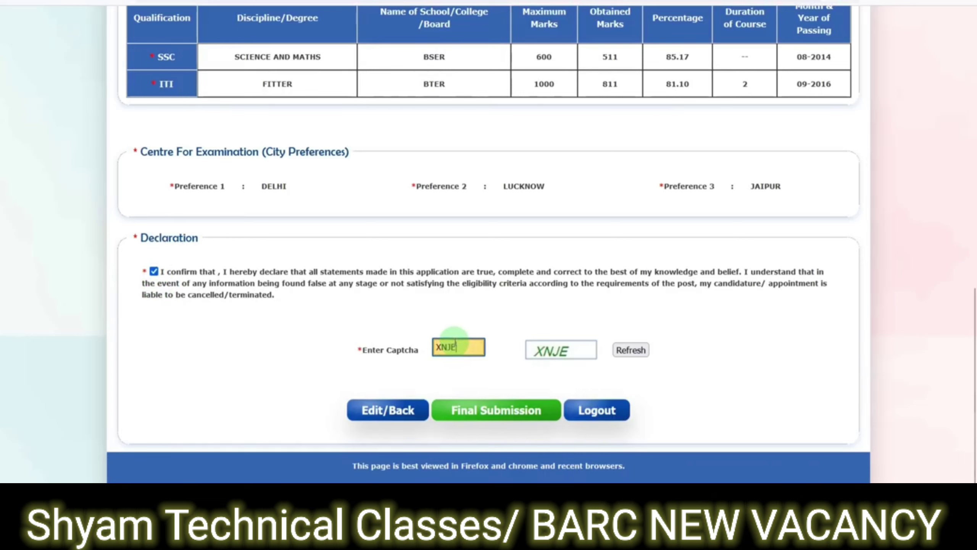
{"action": "left_click", "coordinate": [495, 410]}
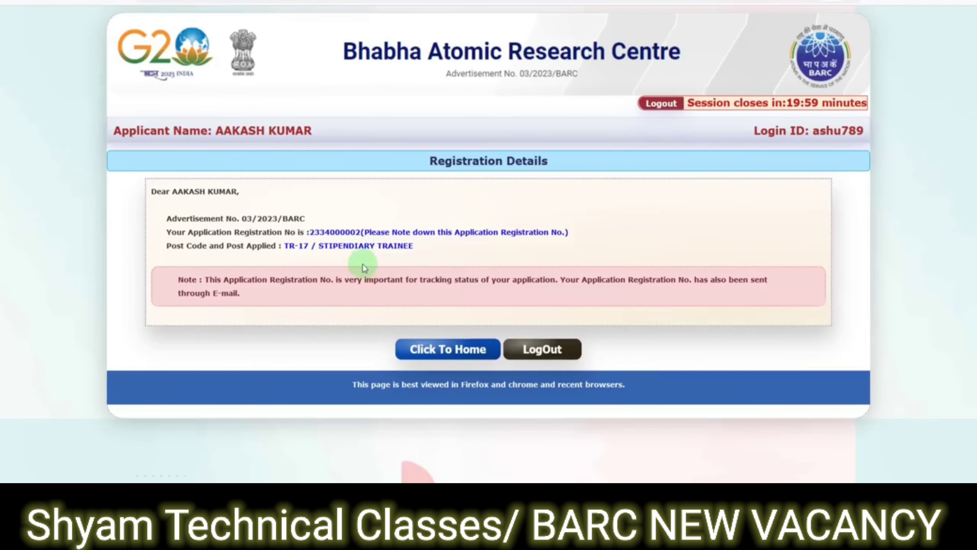